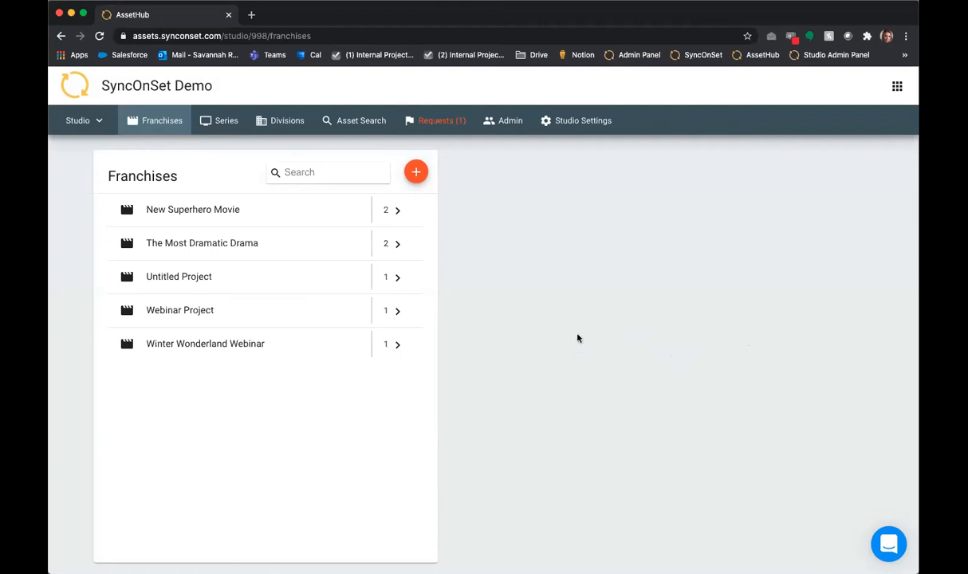
Step: Open the transactions of the Winter Wonderland Webinar franchise
click(215, 345)
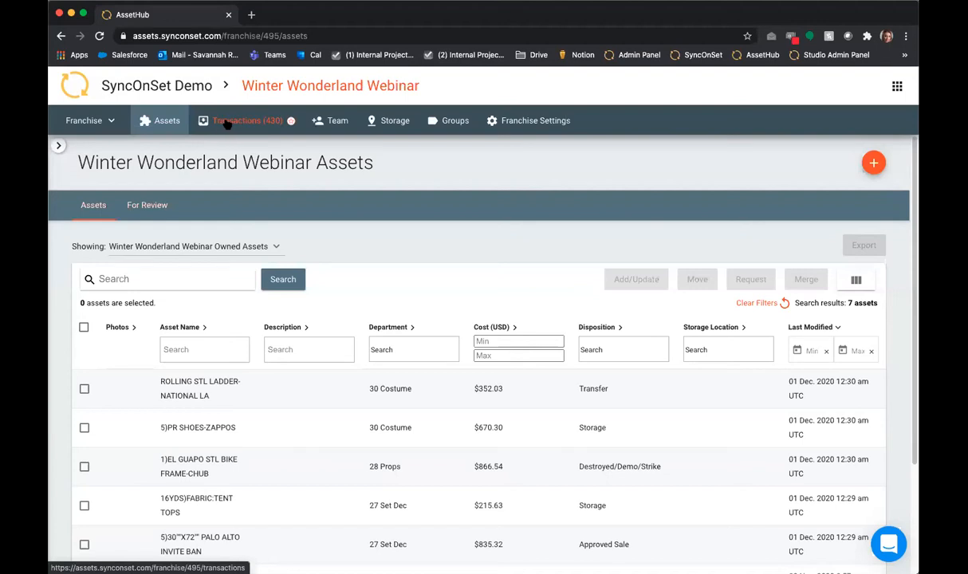
click(254, 124)
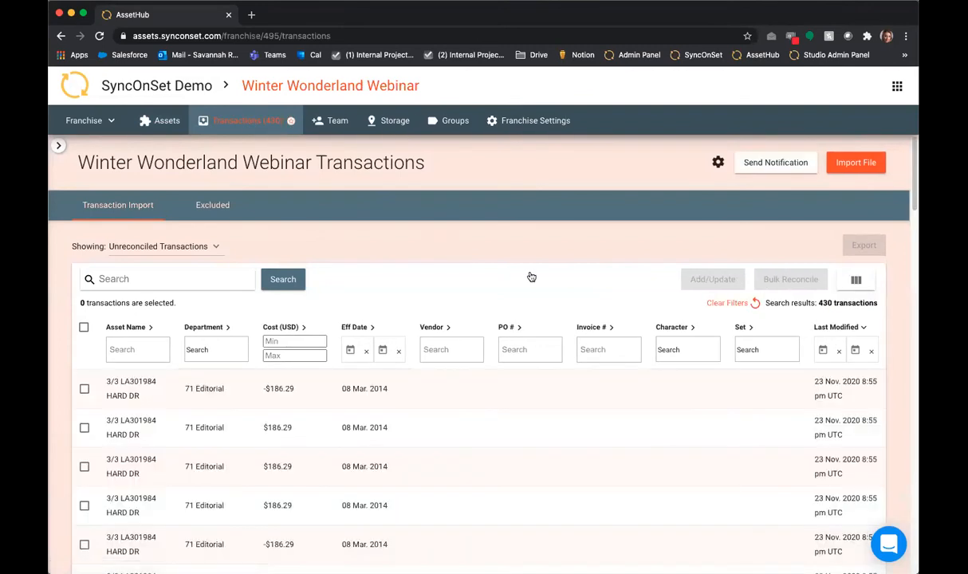
scroll(531, 276, down, 1)
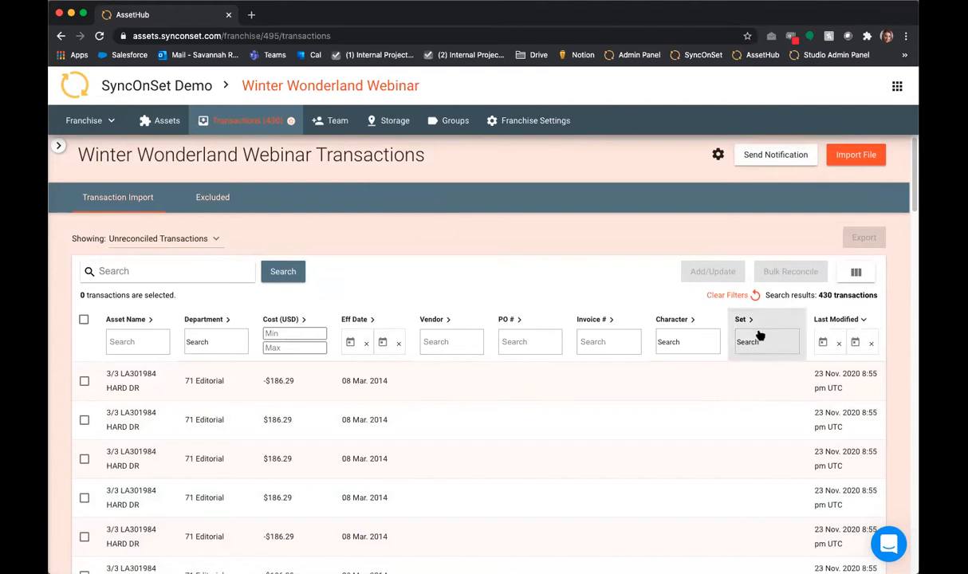
Step: Add the Source Code column to the transactions table and sort the table by it in descending order
click(856, 273)
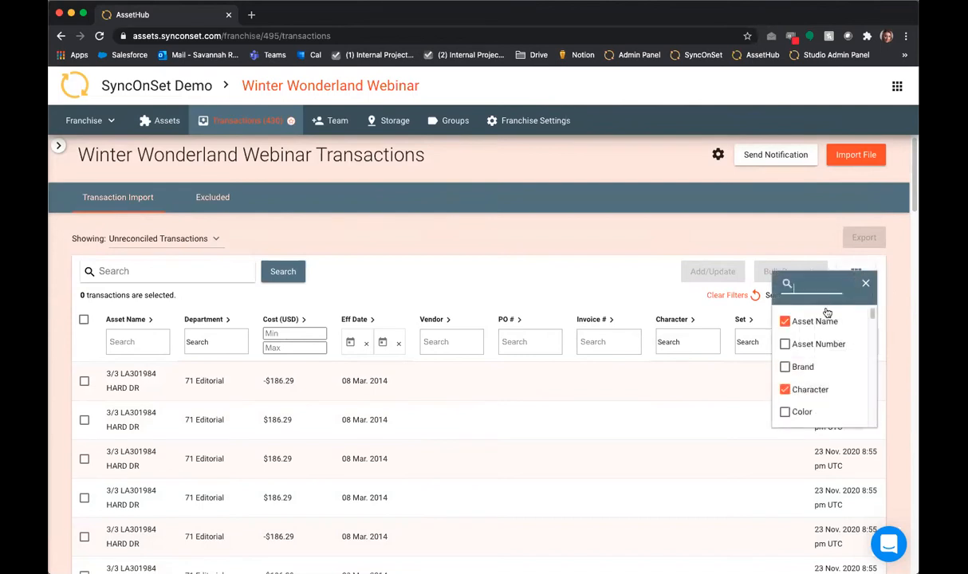
scroll(811, 385, down, 5)
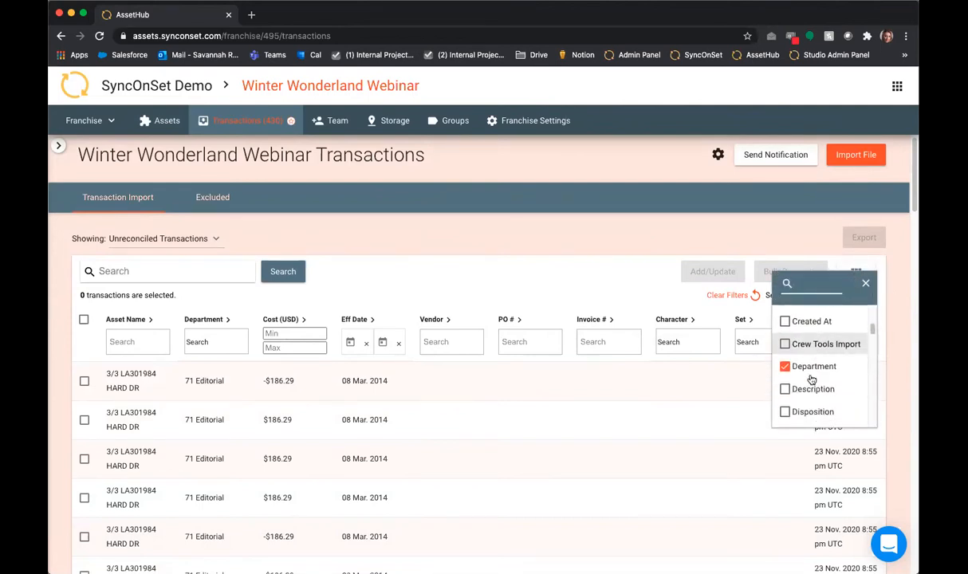
scroll(811, 380, down, 8)
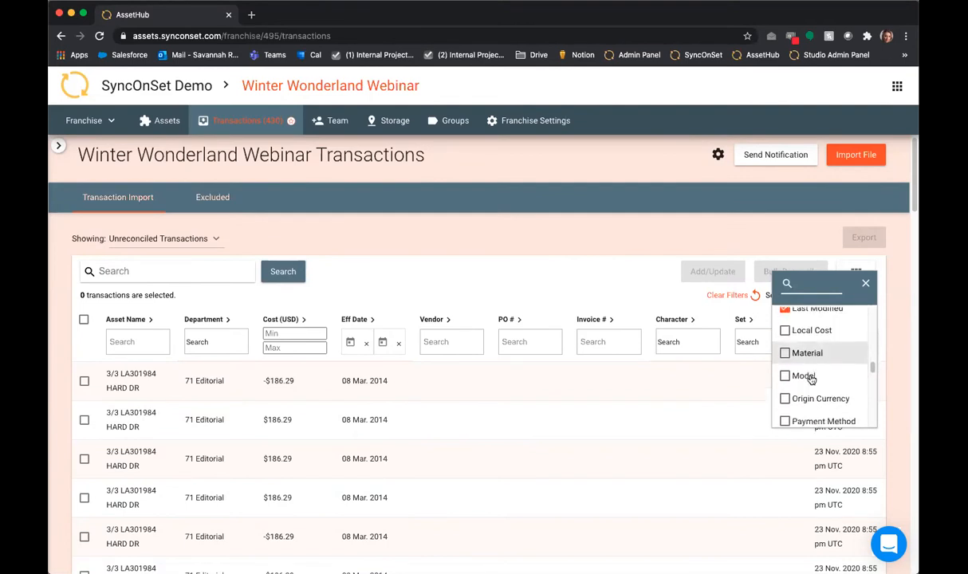
scroll(811, 381, down, 5)
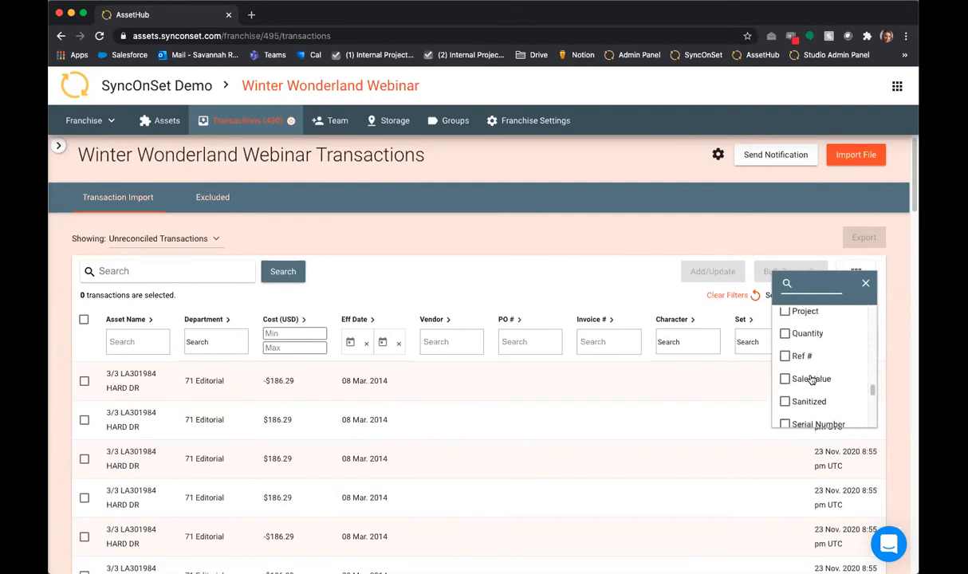
scroll(811, 380, down, 2)
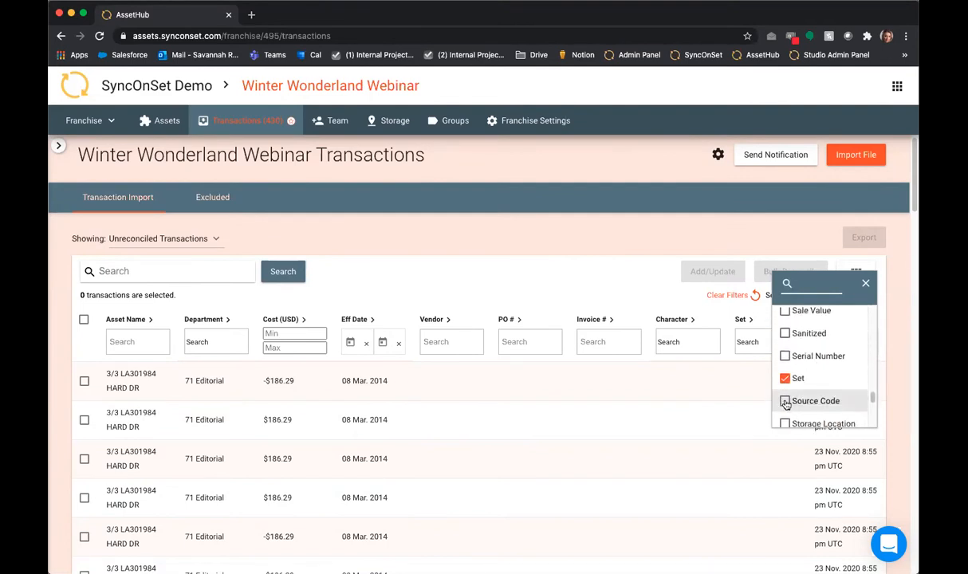
click(785, 402)
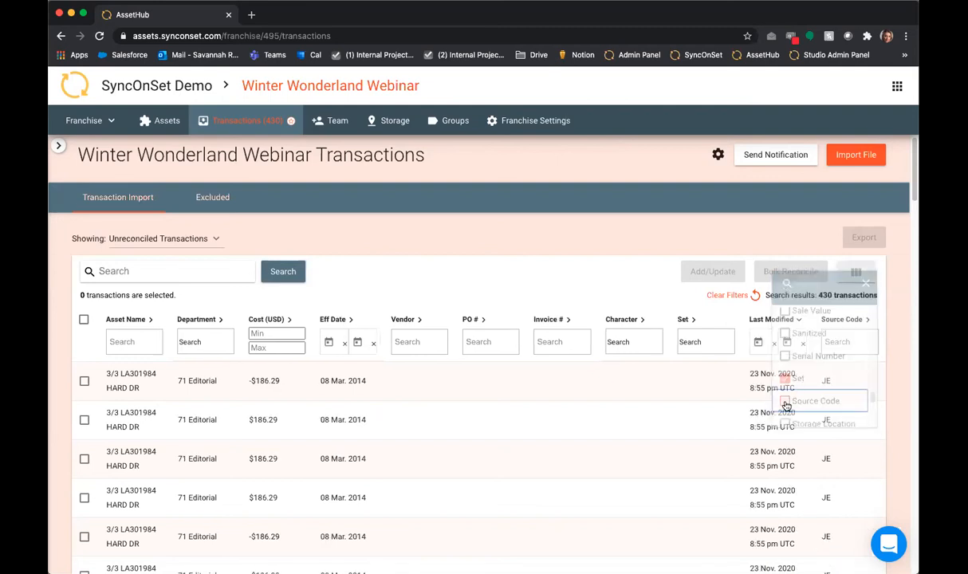
click(866, 283)
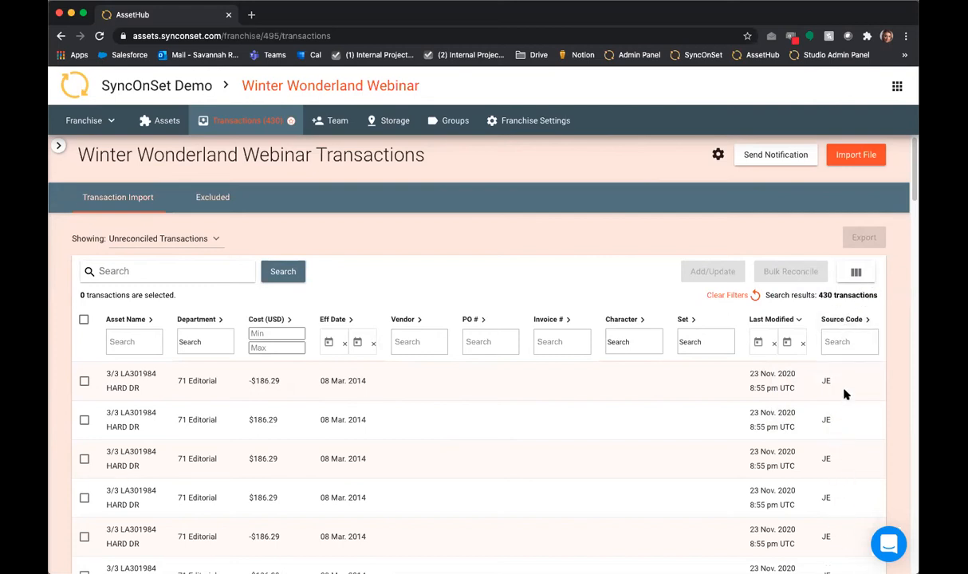
click(868, 321)
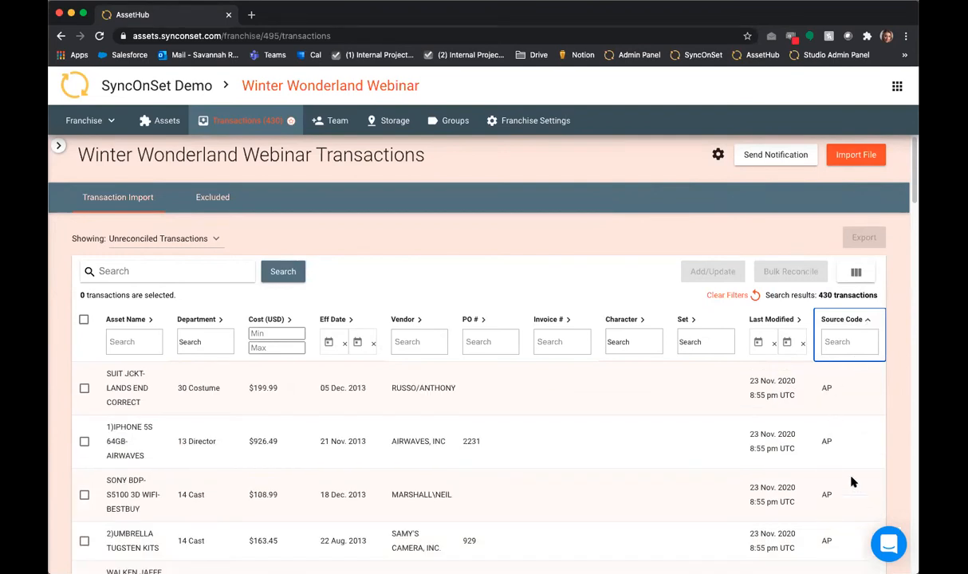
click(869, 321)
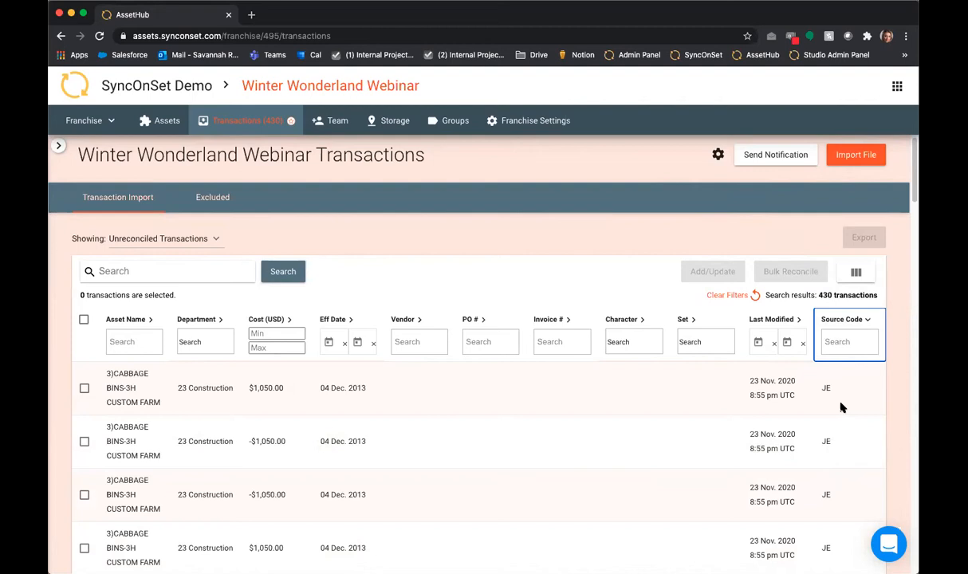
Step: Select the first two 3)CABBAGE BINS-3H CUSTOM FARM transactions and start bulk reconciling them into one new asset
scroll(839, 411, down, 1)
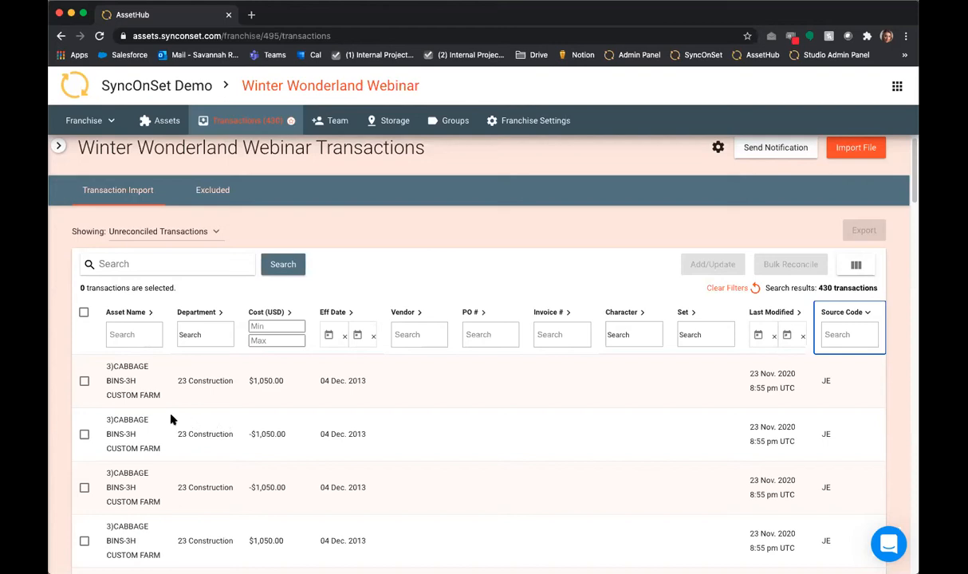
click(84, 381)
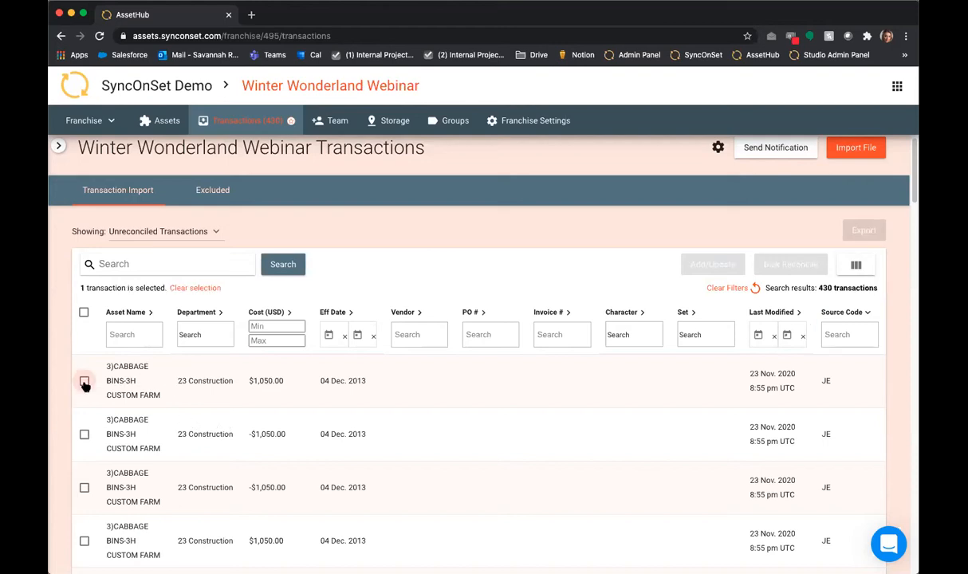
click(85, 435)
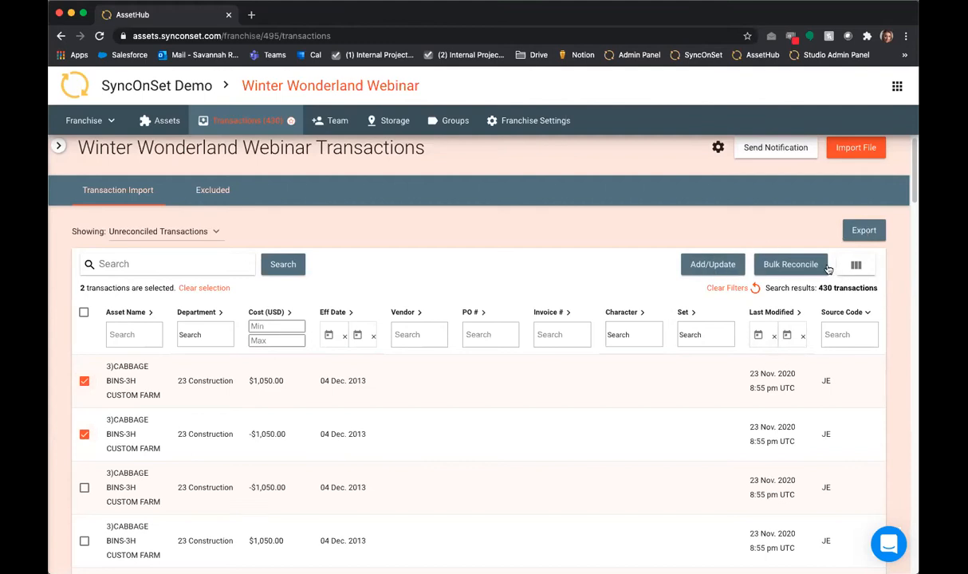
click(797, 265)
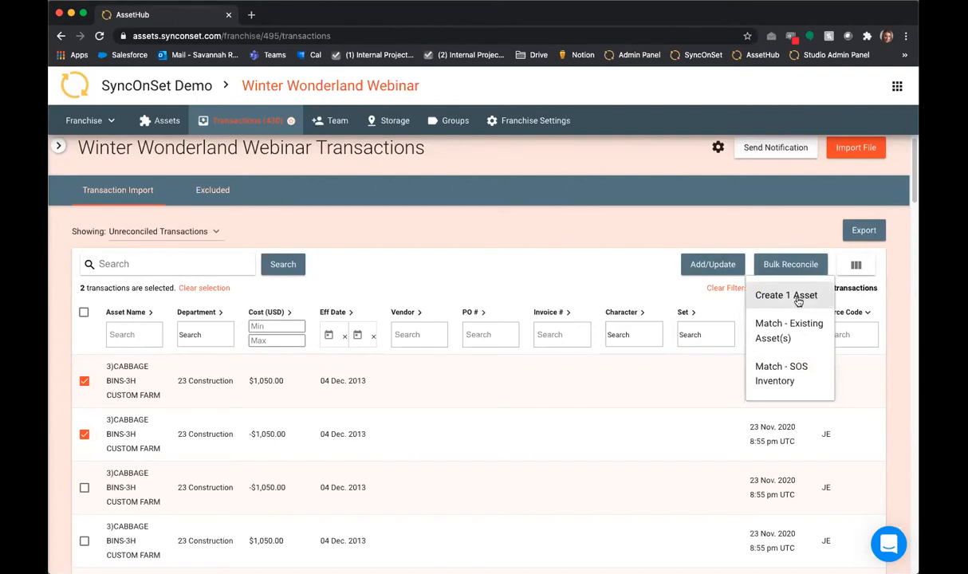
click(796, 298)
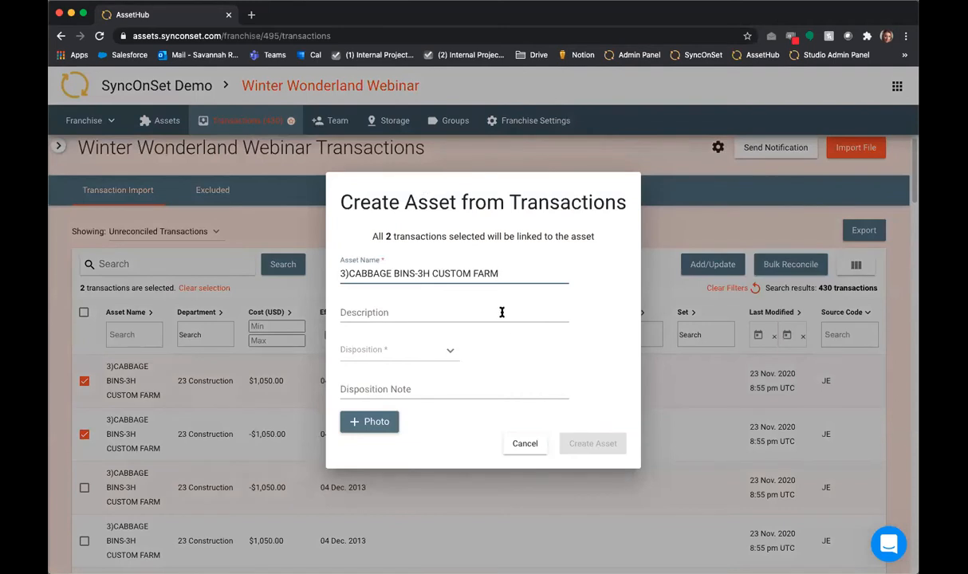
Step: Create the asset with disposition In Use, description "Trash Bins" and disposition note "Still being used"
click(386, 352)
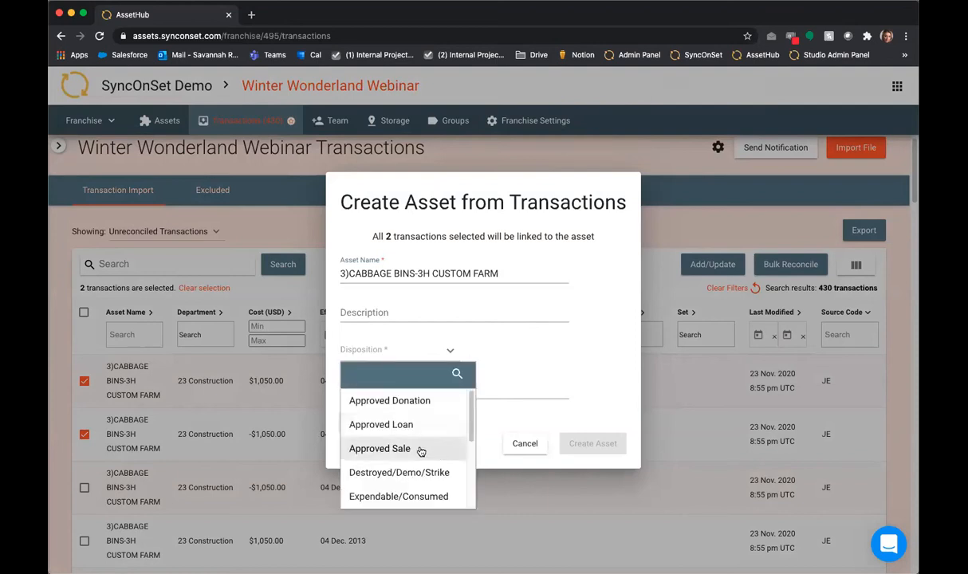
scroll(417, 448, down, 3)
scroll(411, 430, up, 1)
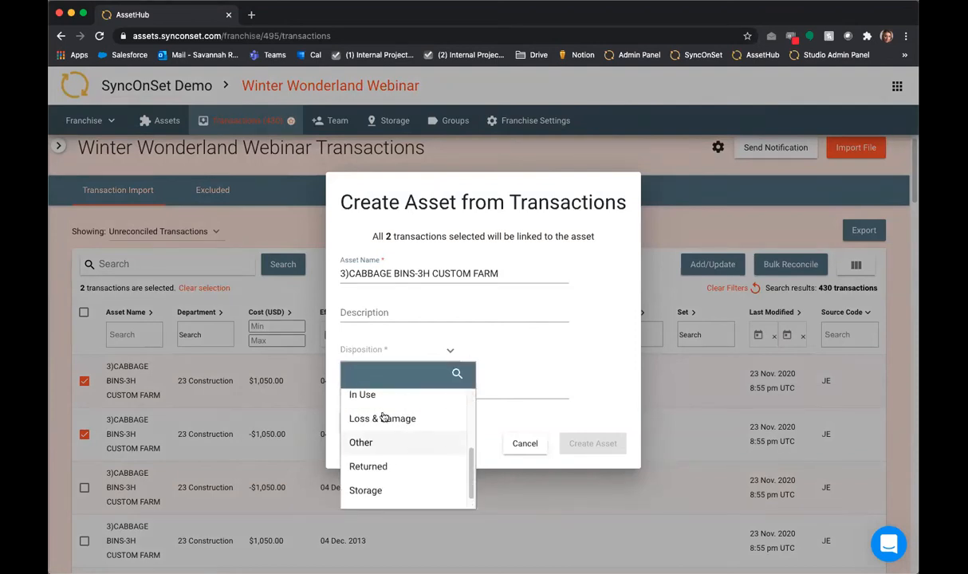
click(397, 396)
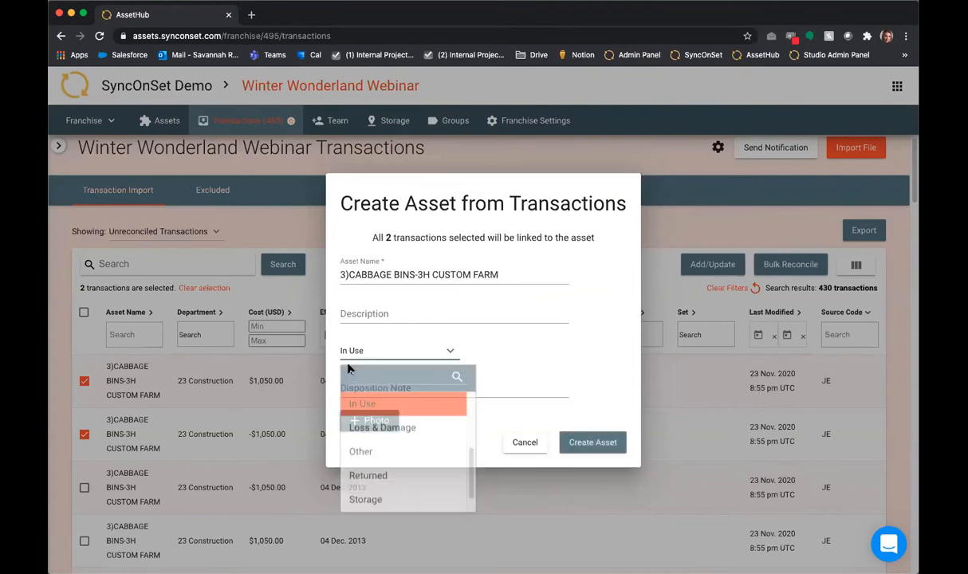
click(382, 314)
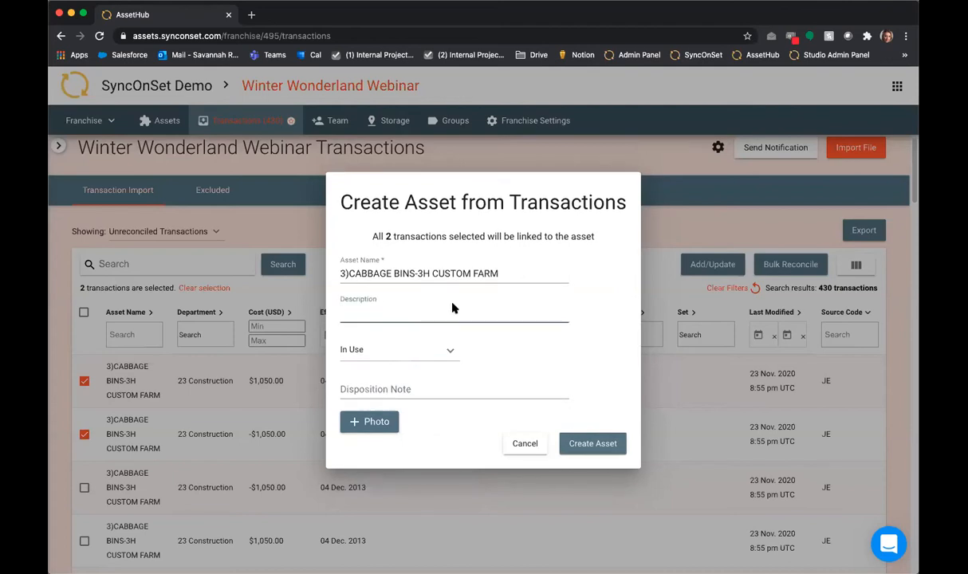
text(Trash Bins)
click(492, 386)
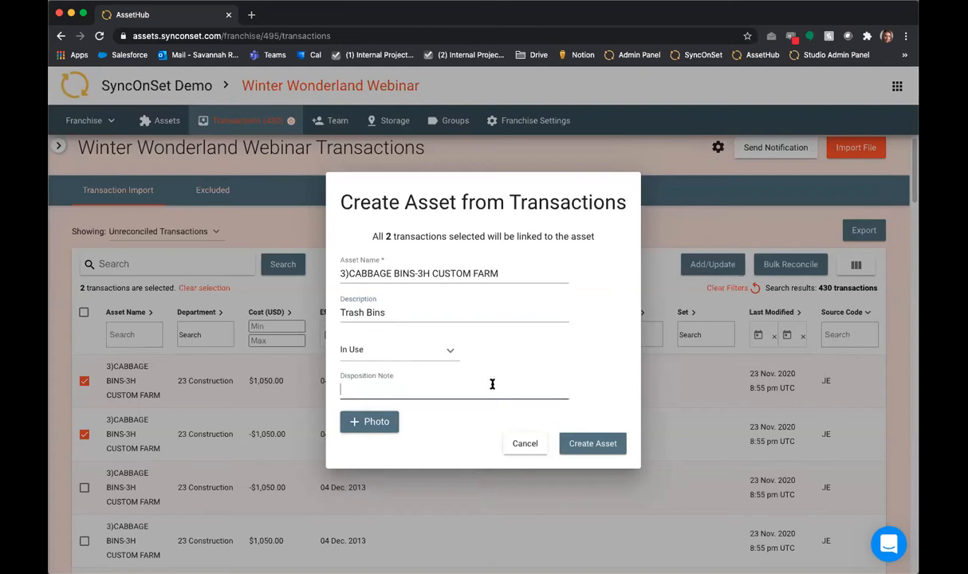
text(Still being used)
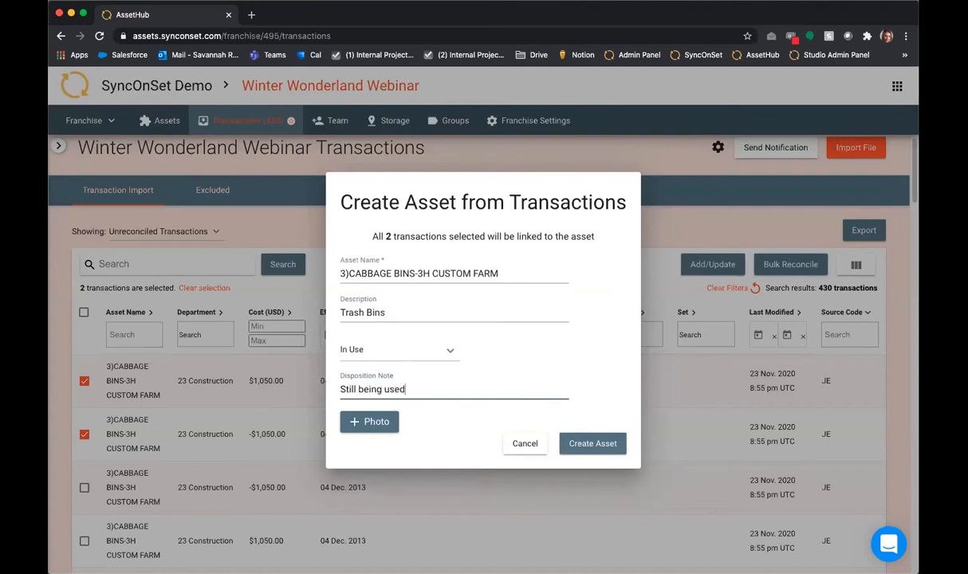
click(599, 448)
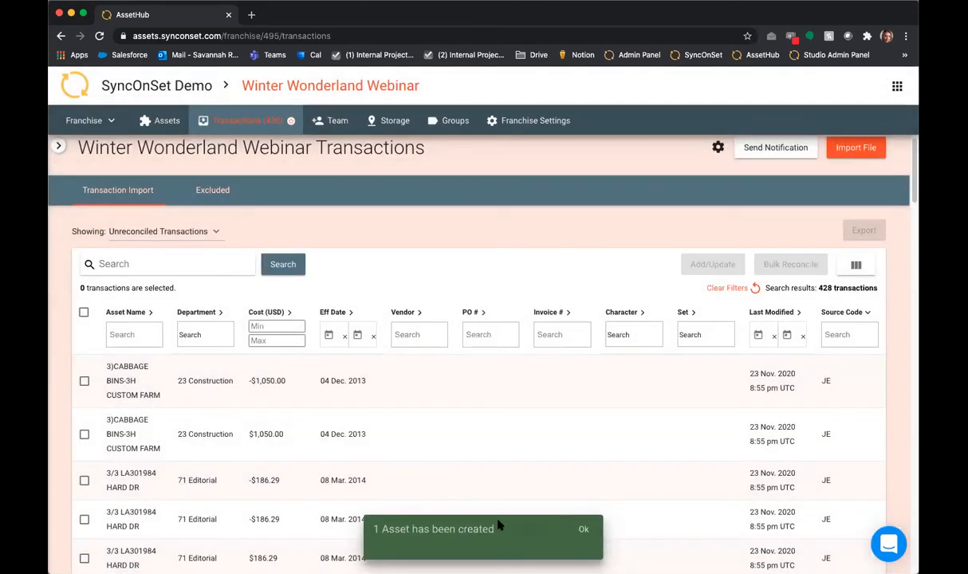
click(584, 531)
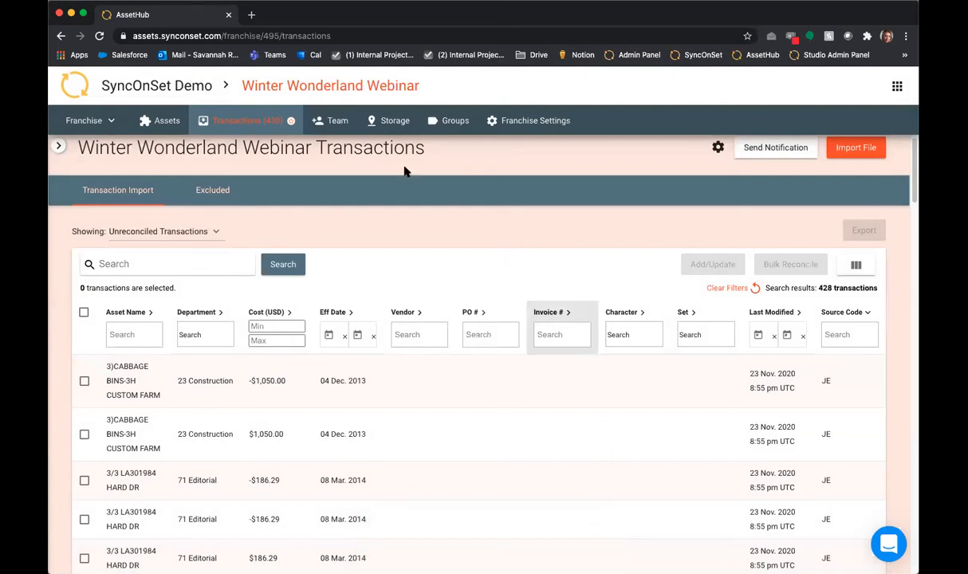
Step: Open the new 3)CABBAGE BINS-3H CUSTOM FARM asset from the franchise's assets and view its linked transaction data
click(168, 120)
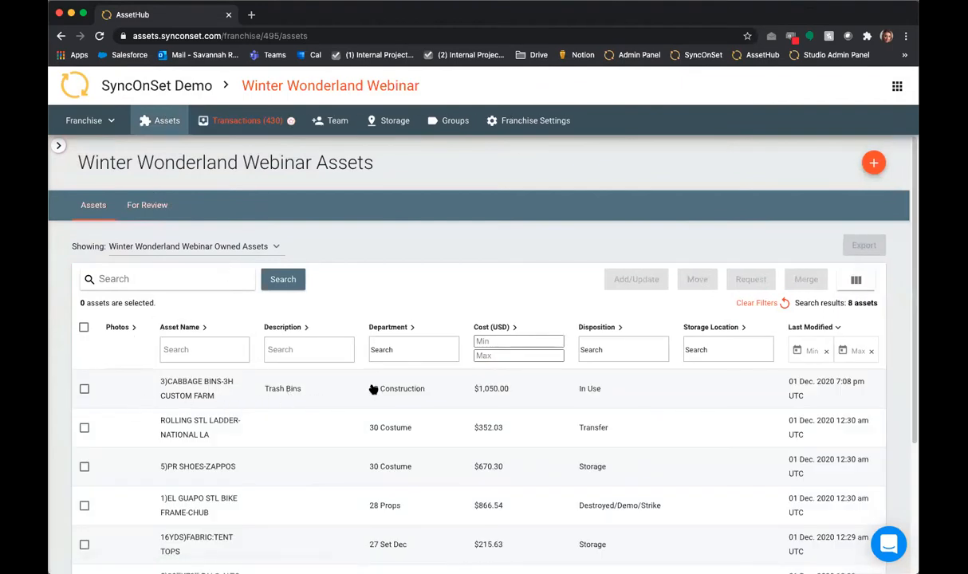
click(206, 396)
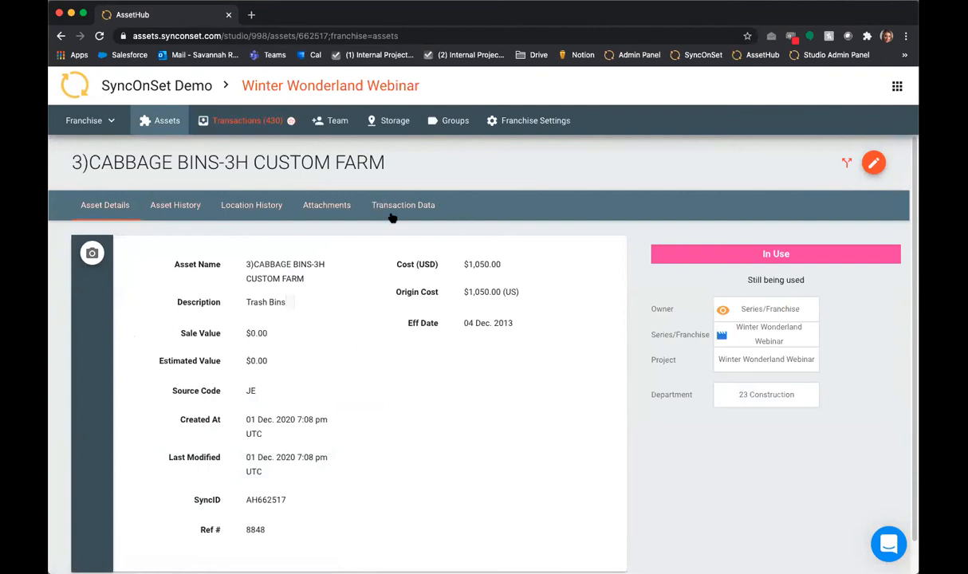
click(424, 209)
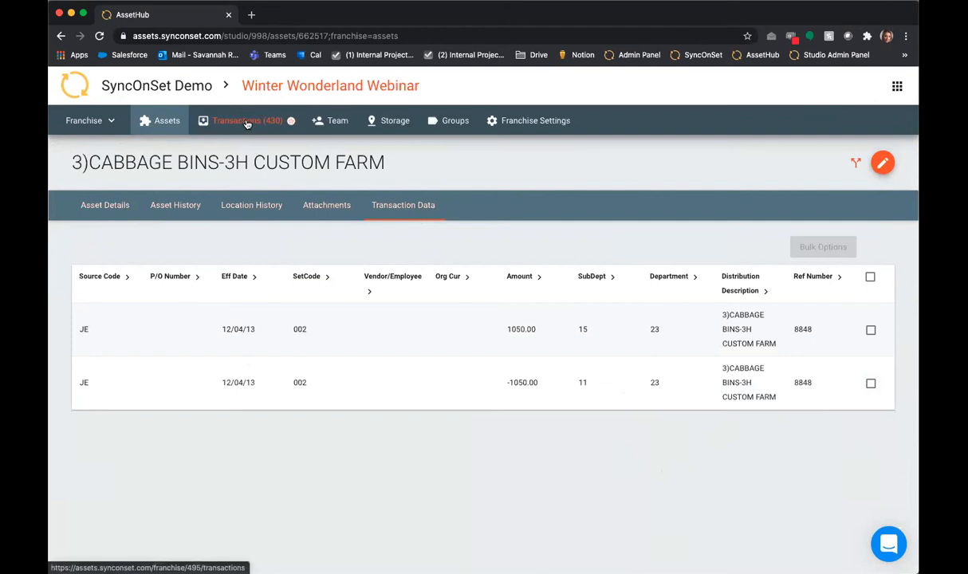
Step: Return to the franchise's transactions and filter them to the 29 Picture Vehicles department
click(248, 124)
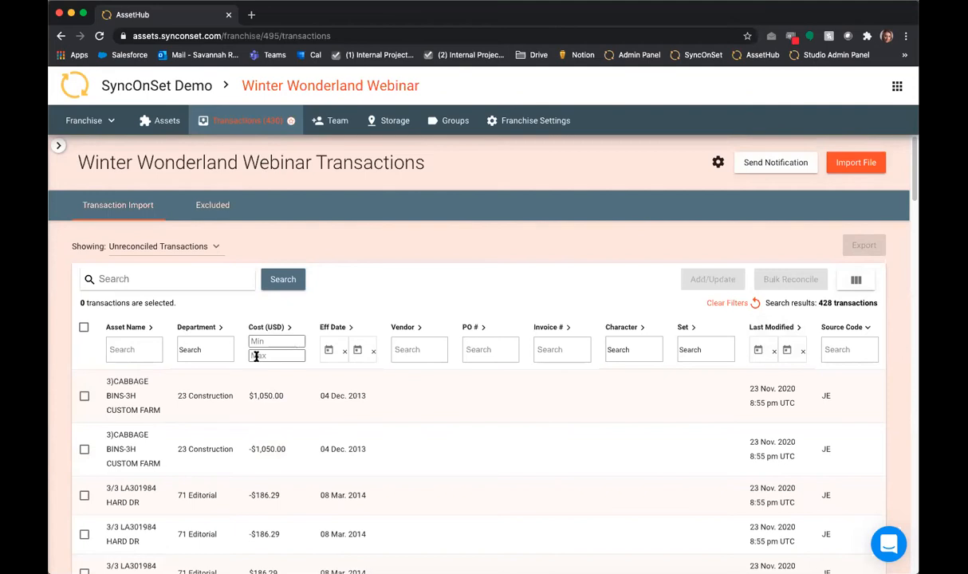
scroll(285, 385, down, 1)
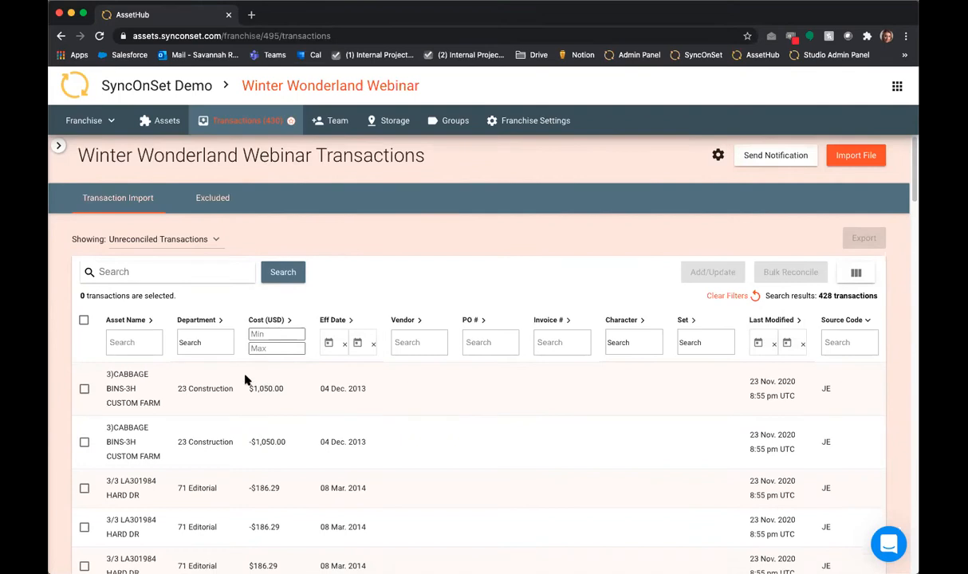
click(221, 349)
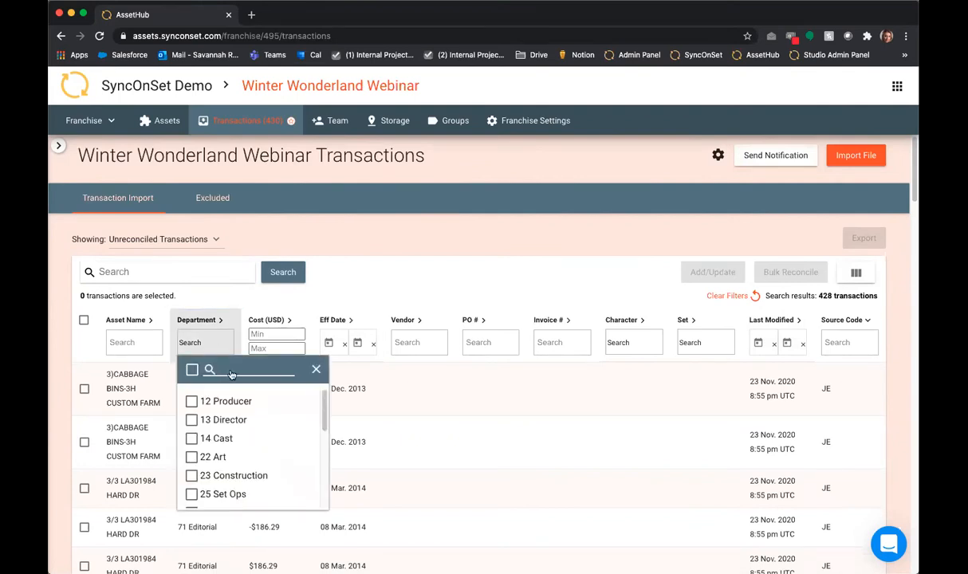
scroll(264, 461, down, 2)
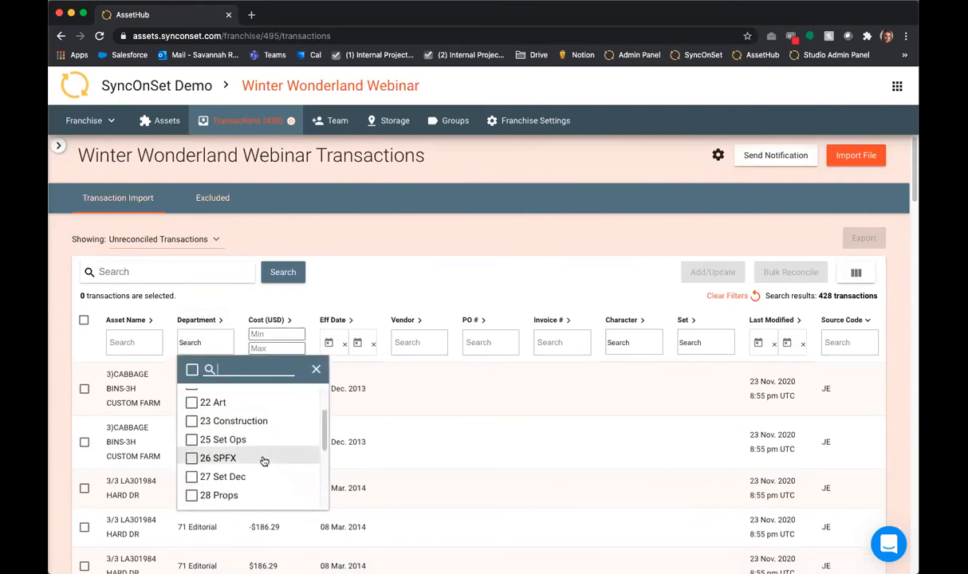
scroll(263, 460, down, 1)
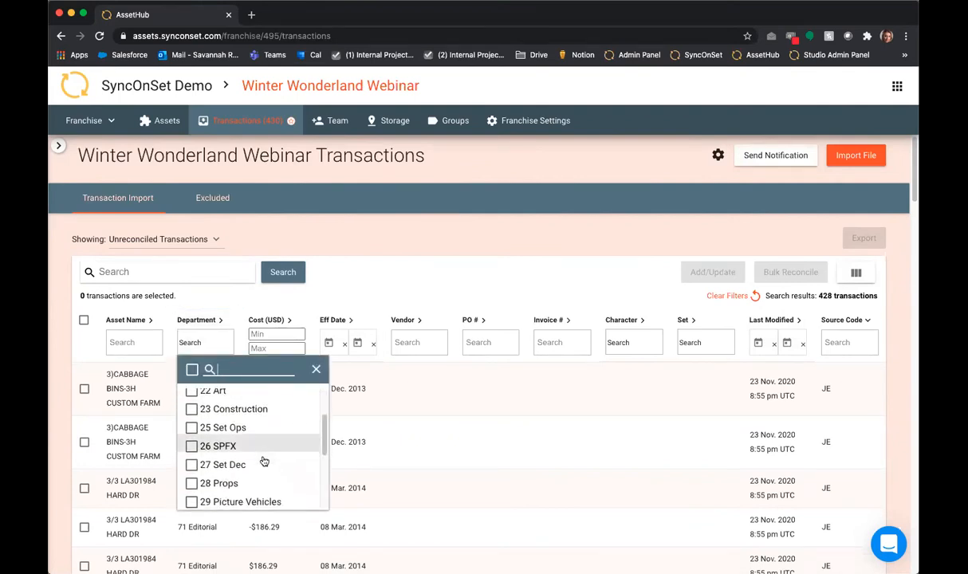
click(191, 493)
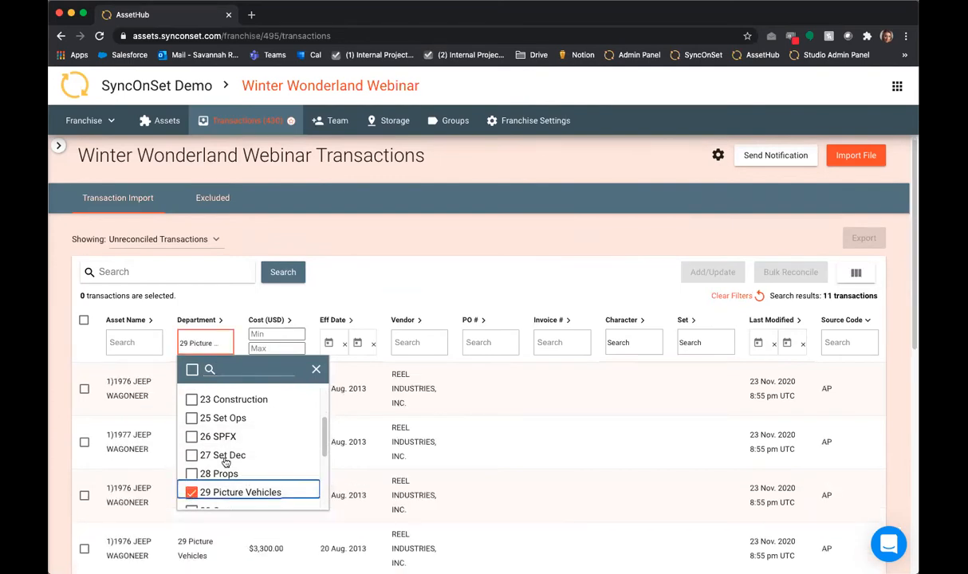
click(316, 372)
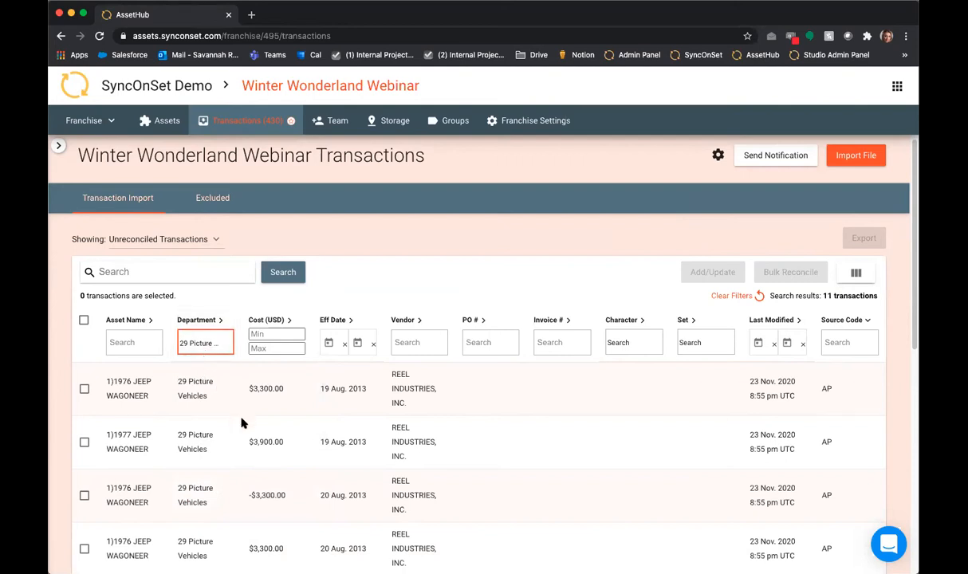
Step: Select the 19 Aug. 2013 $3,300.00 and 20 Aug. 2013 -$3,300.00 1)1976 JEEP WAGONEER transactions and start bulk reconciling them into one new asset
scroll(379, 444, down, 1)
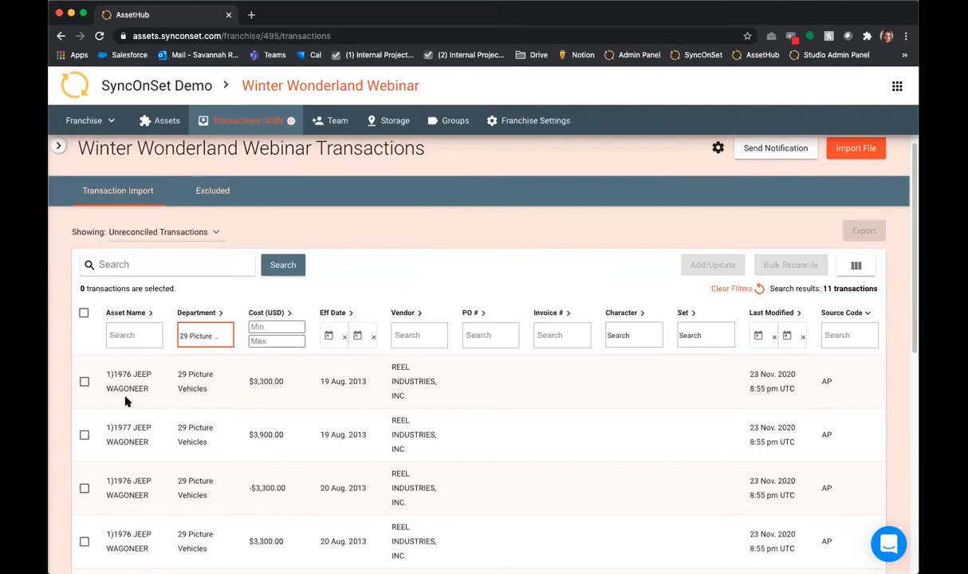
click(85, 382)
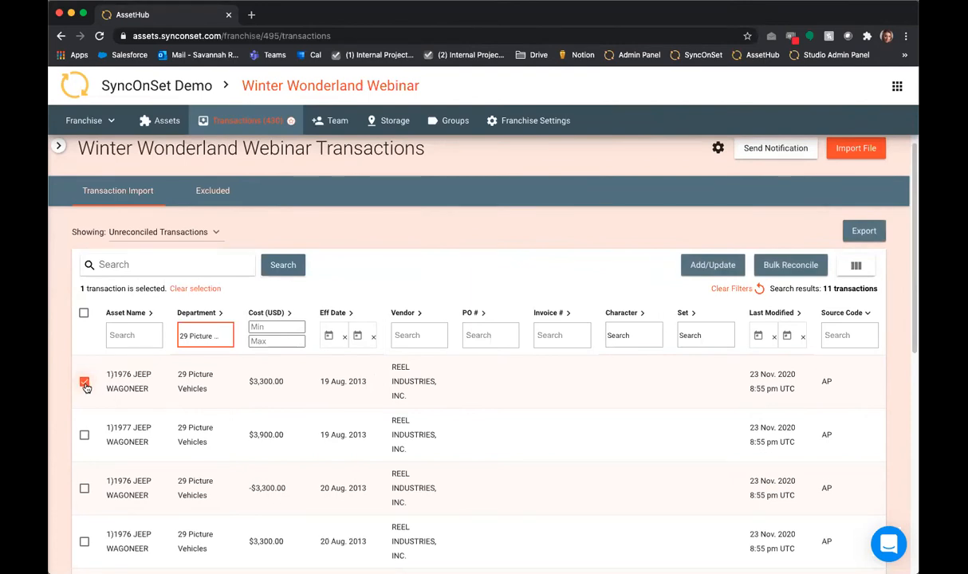
click(84, 488)
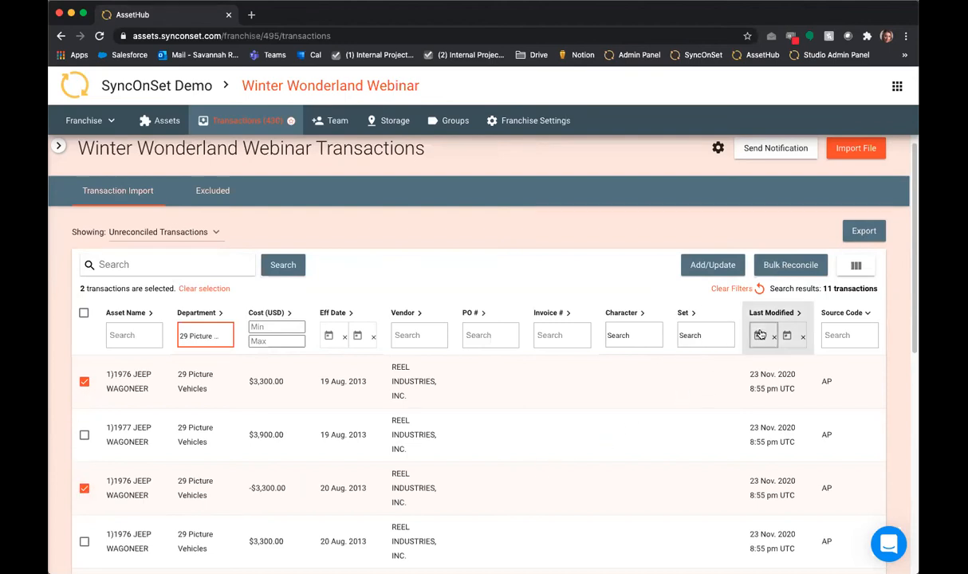
click(802, 270)
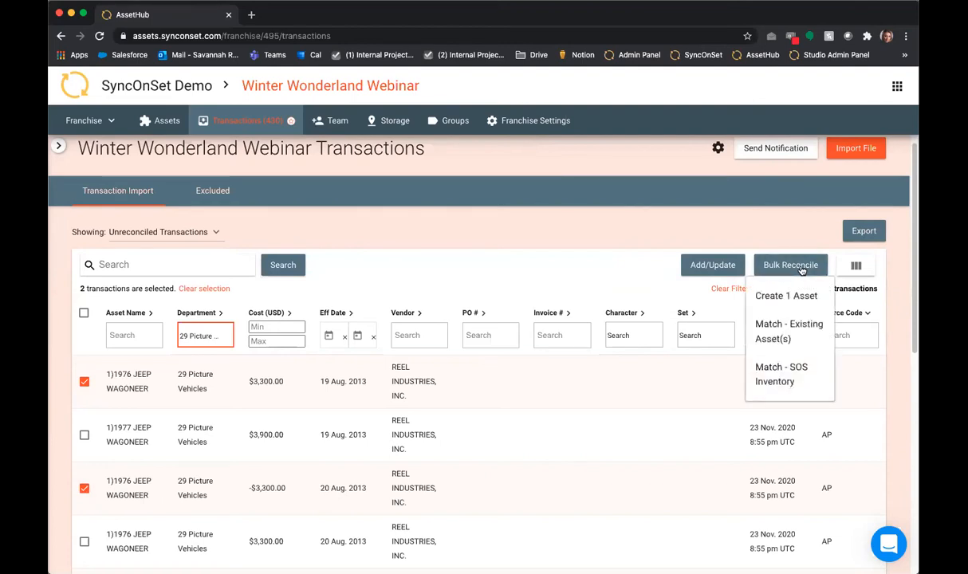
click(792, 298)
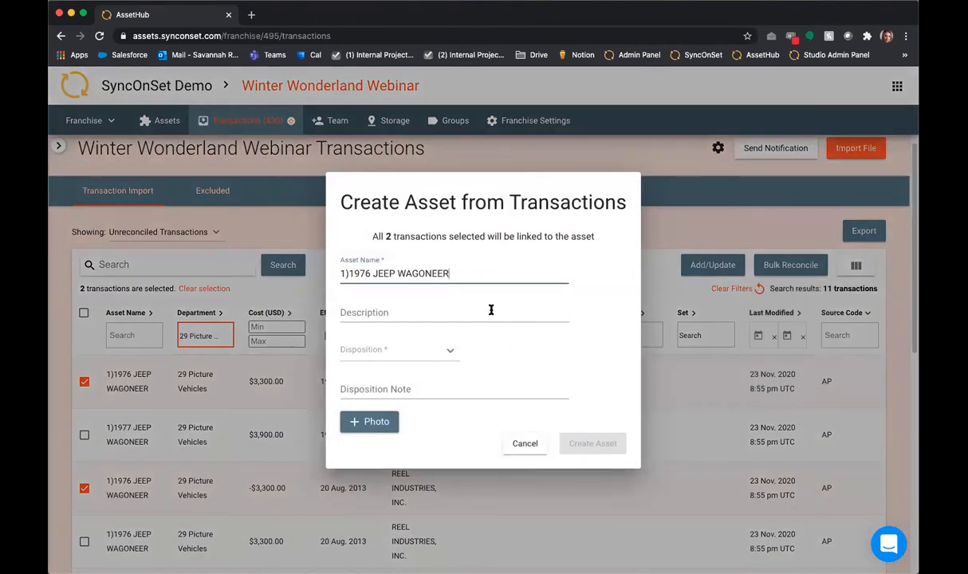
Step: Create the 1)1976 JEEP WAGONEER asset from the selected transactions with disposition Returned
click(451, 353)
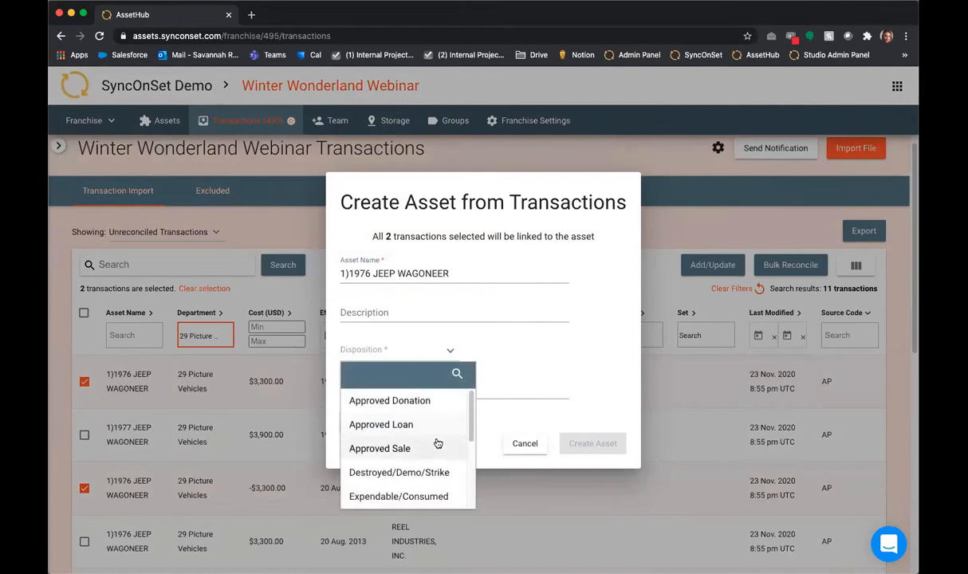
scroll(437, 442, down, 1)
scroll(437, 442, down, 3)
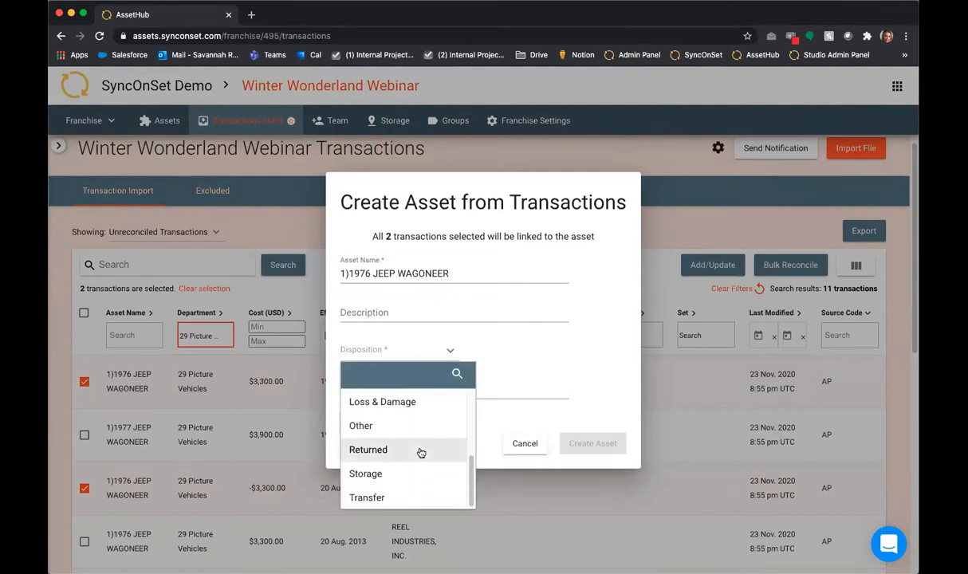
click(421, 451)
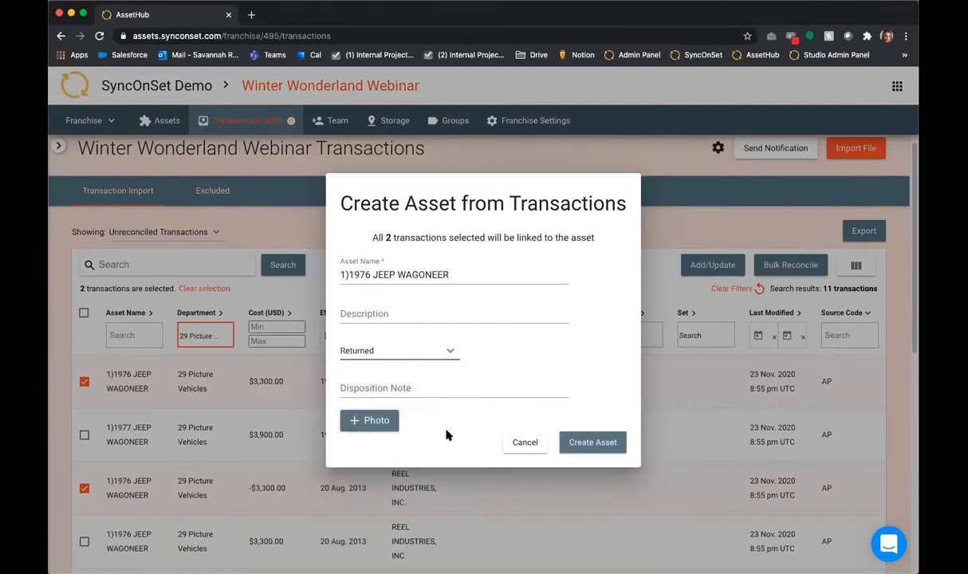
click(593, 445)
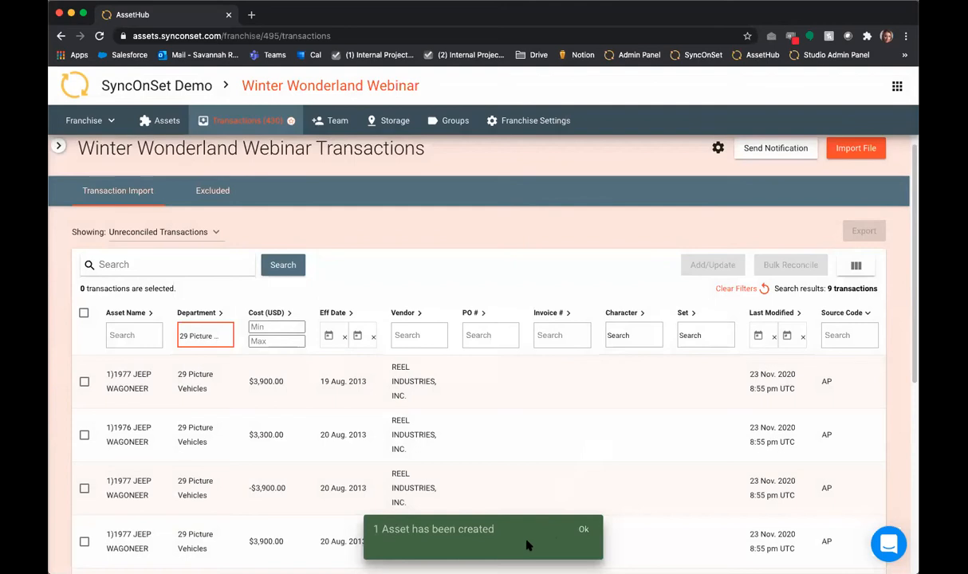
click(581, 529)
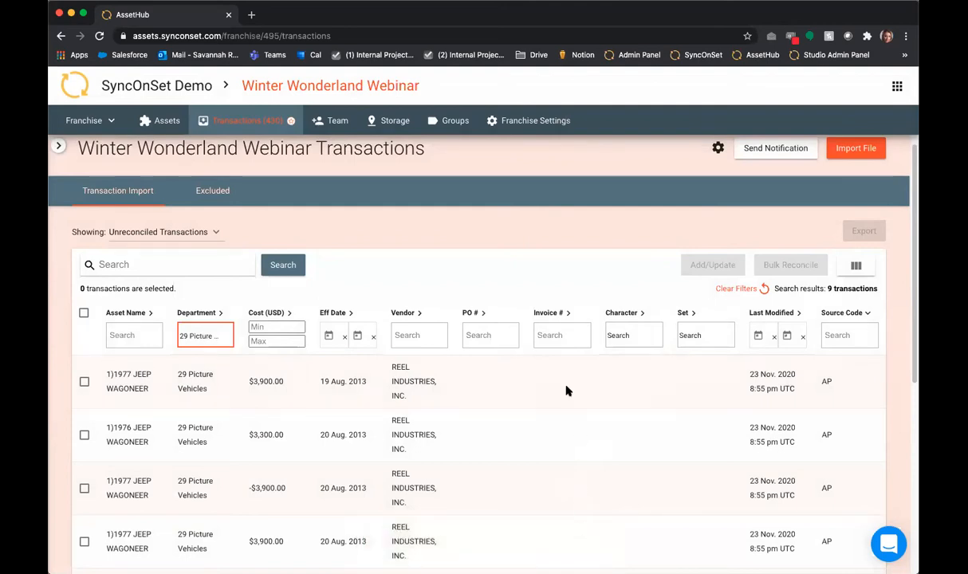
Step: Open the new 1)1976 JEEP WAGONEER asset from the franchise's assets and view its linked transaction data
click(171, 126)
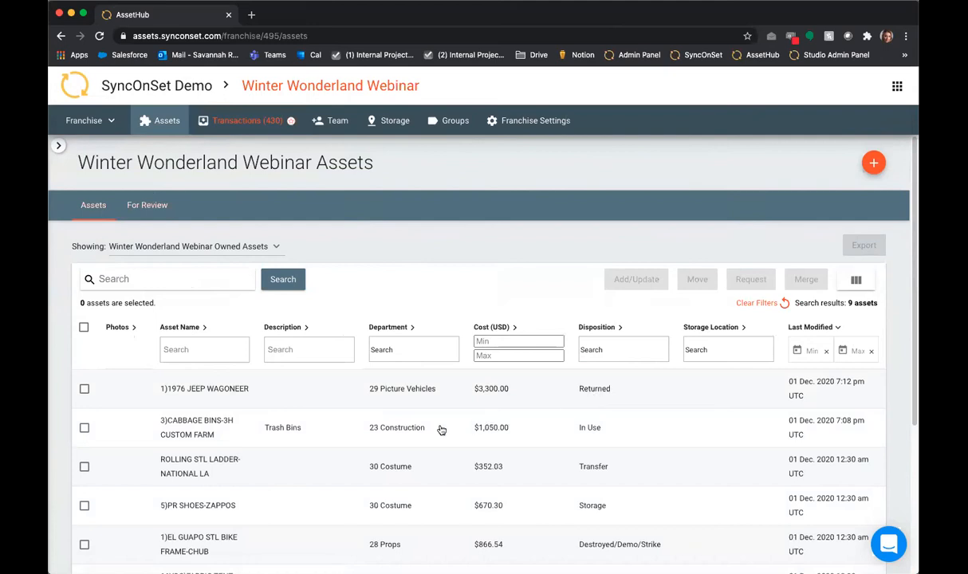
click(245, 392)
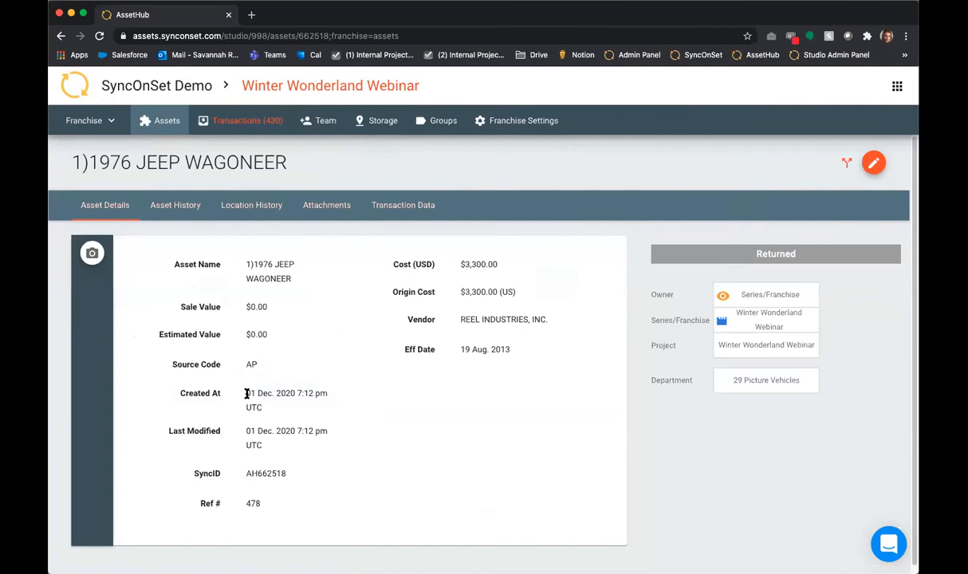
click(425, 209)
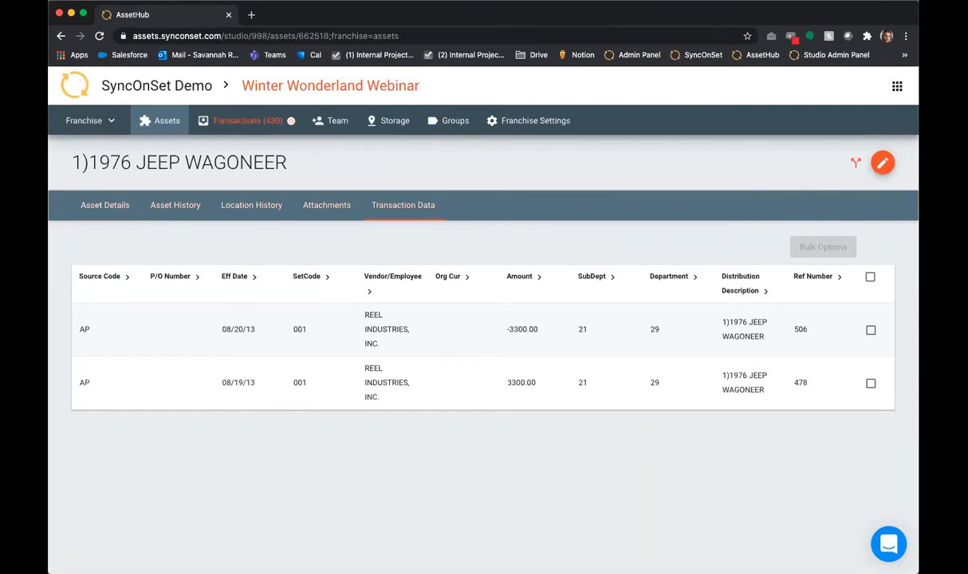
Step: Return to the franchise's assets, select 2)EXIT LIGHTS-MCMASTER CARR and 2)EMERGENCY LIGHTS-MCMASTER, and start merging them
click(157, 124)
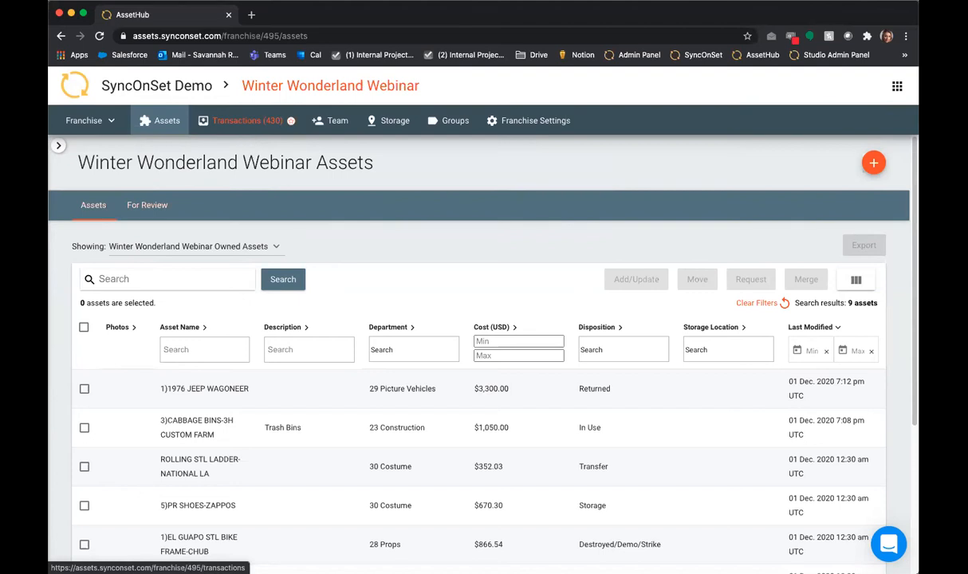
scroll(301, 481, down, 1)
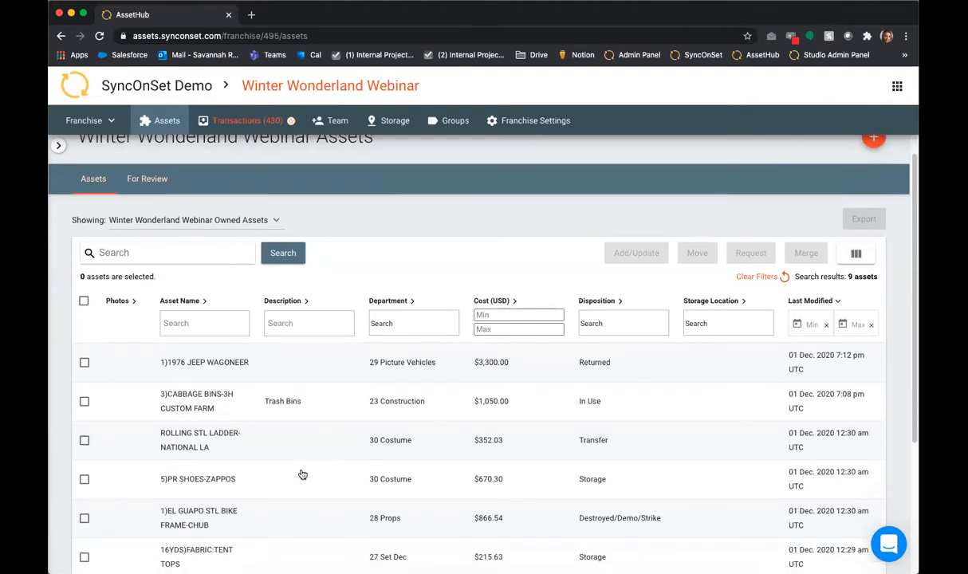
scroll(302, 479, down, 1)
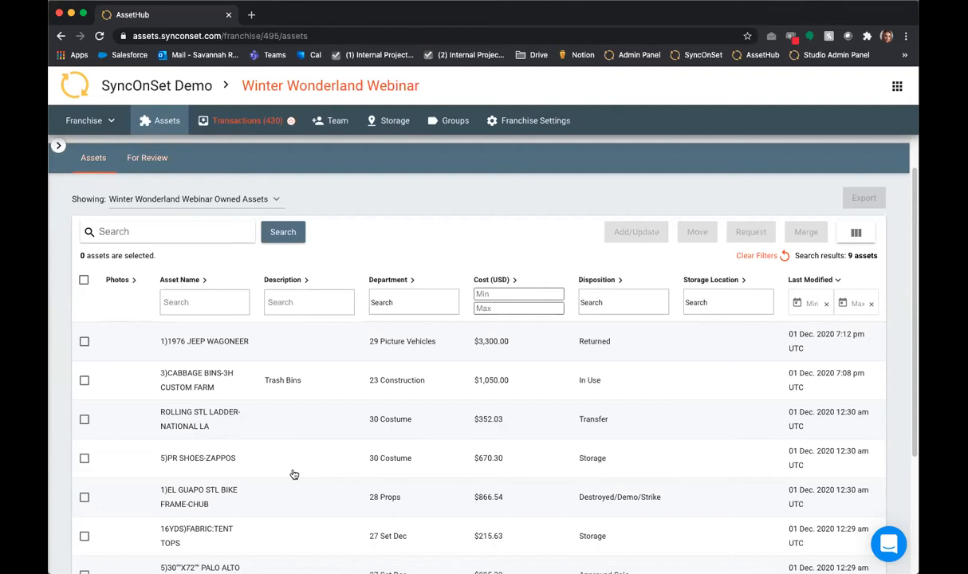
scroll(293, 474, down, 1)
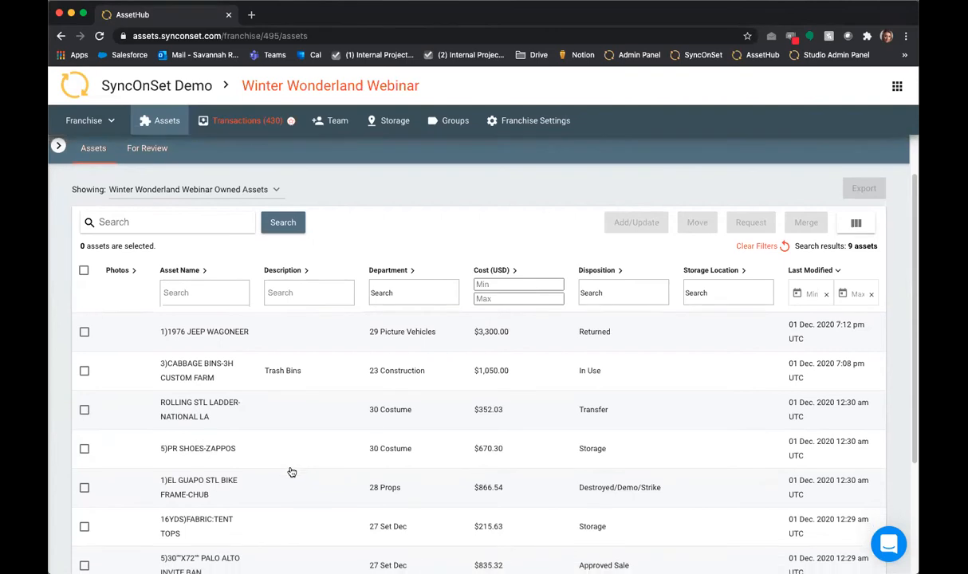
scroll(292, 473, down, 2)
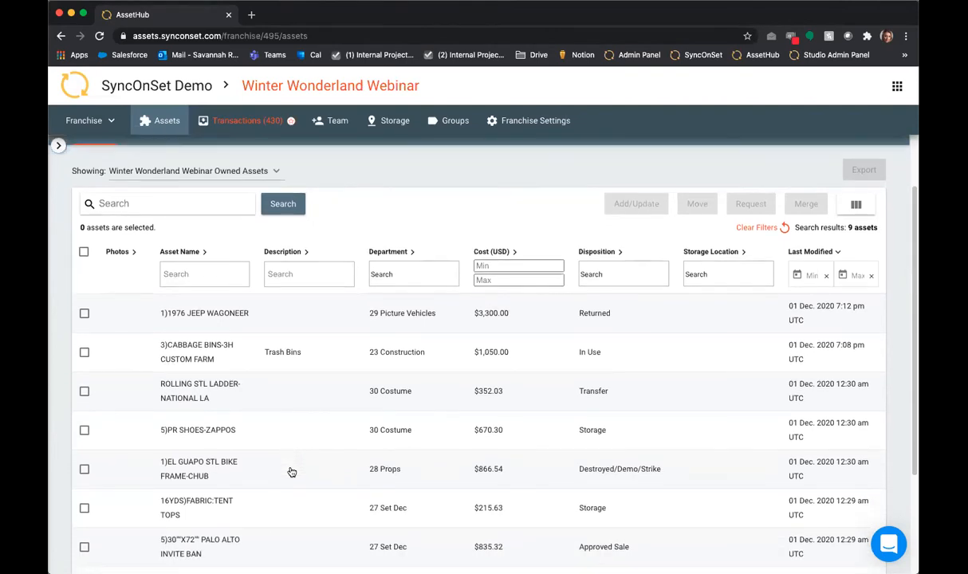
scroll(292, 473, down, 3)
scroll(291, 473, down, 1)
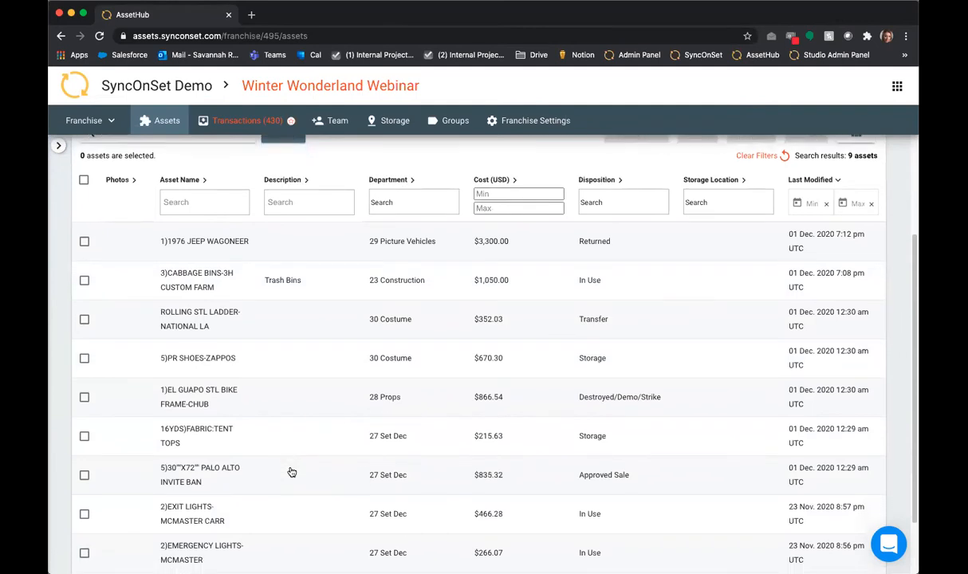
scroll(292, 473, down, 1)
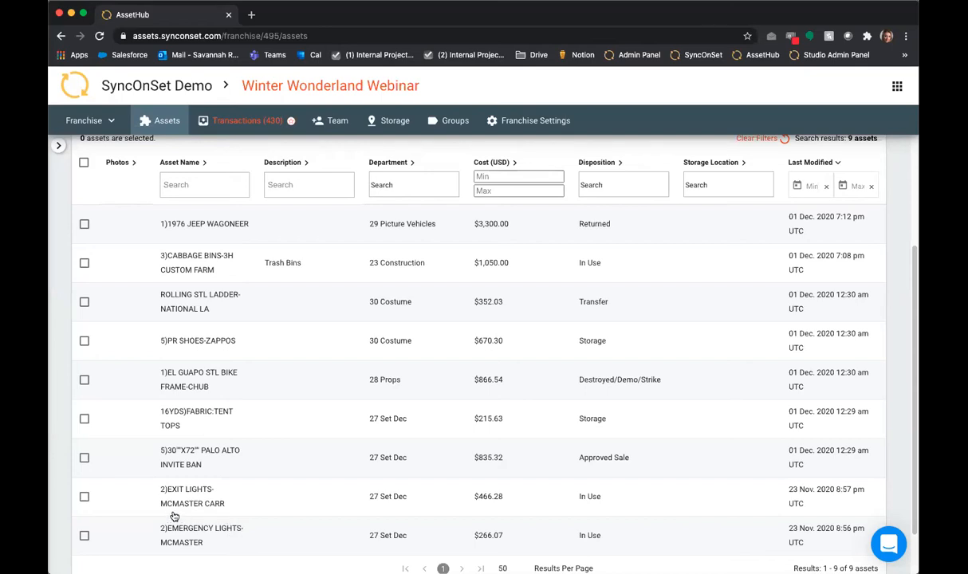
click(84, 496)
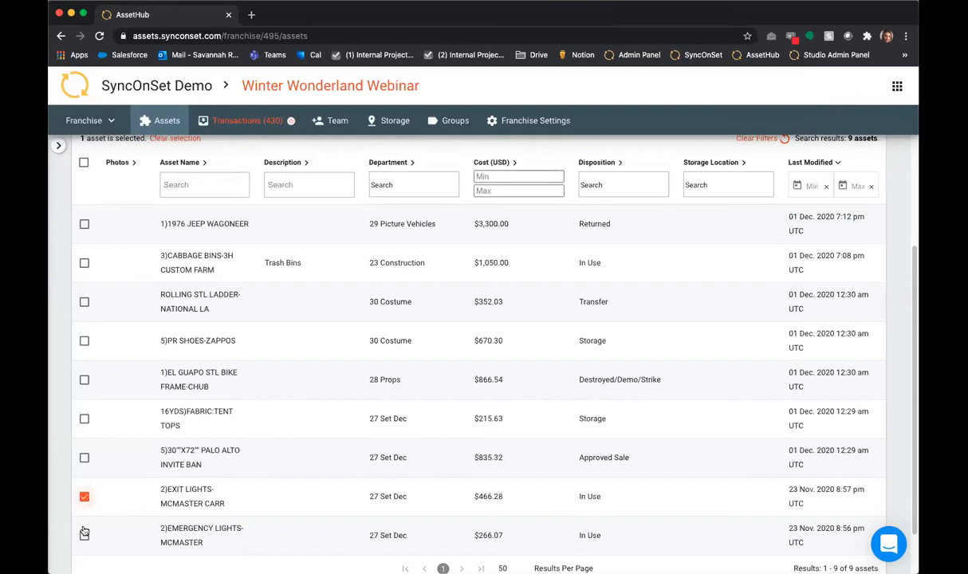
click(85, 536)
scroll(819, 421, up, 2)
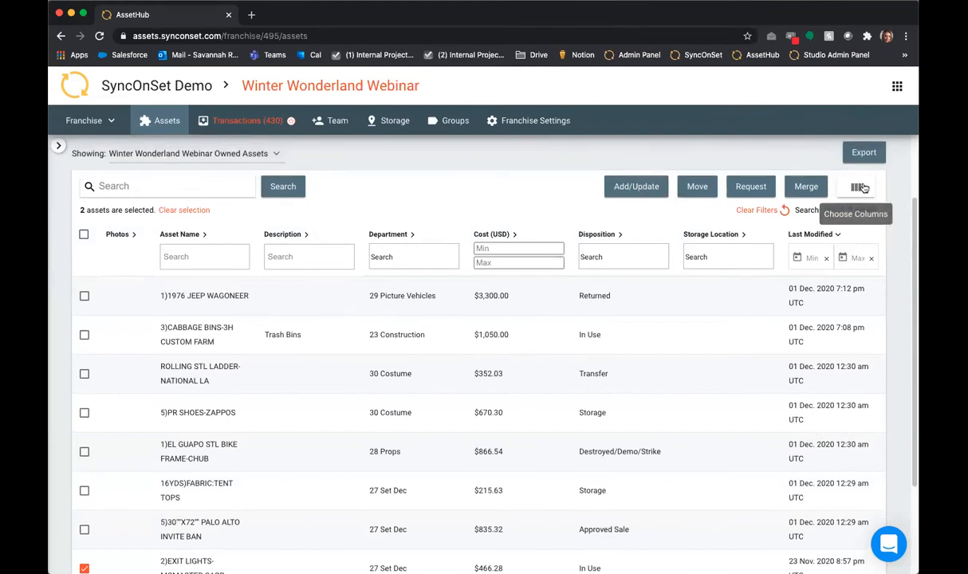
scroll(860, 187, up, 1)
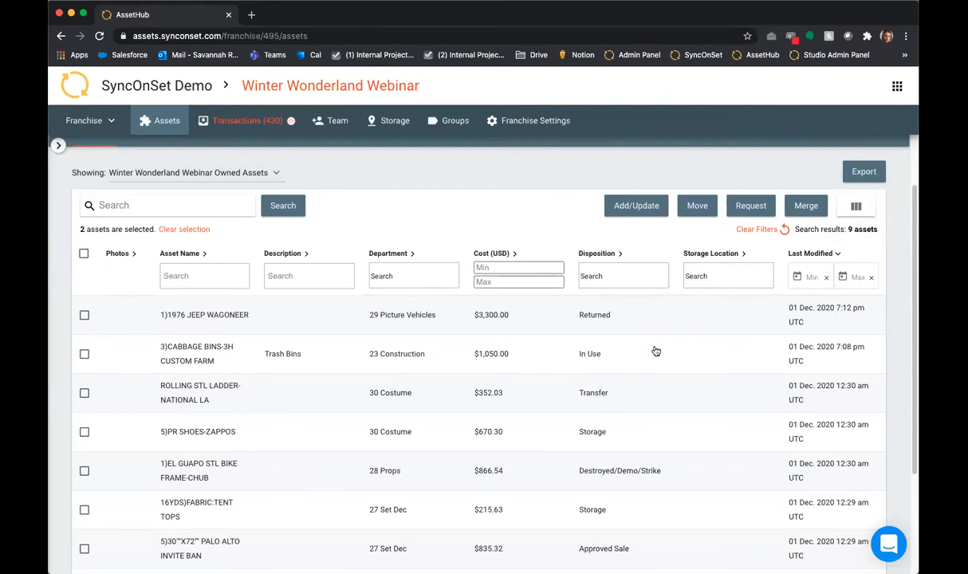
click(807, 206)
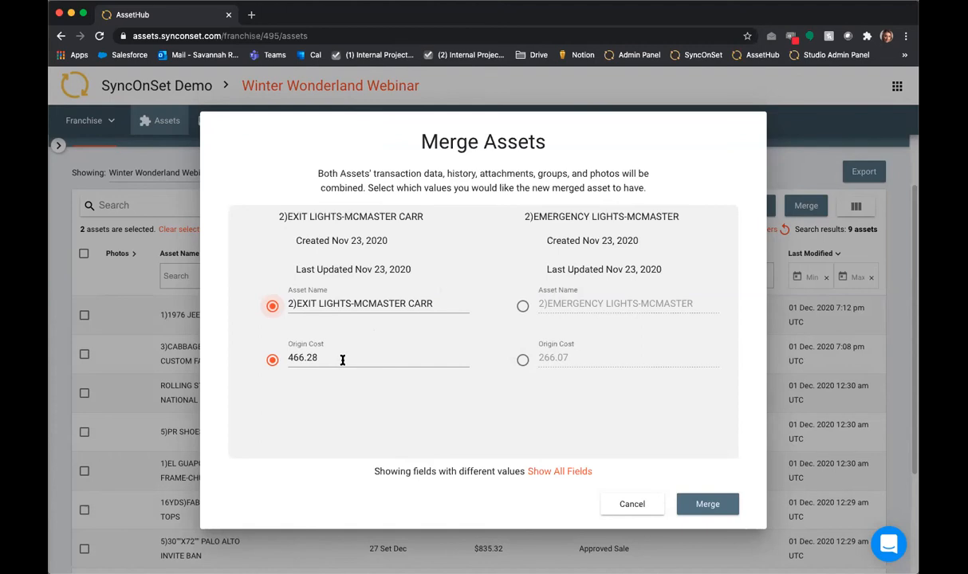
Step: Choose 2)EMERGENCY LIGHTS-MCMASTER as the merged asset's name and show all fields to review the remaining values
click(522, 308)
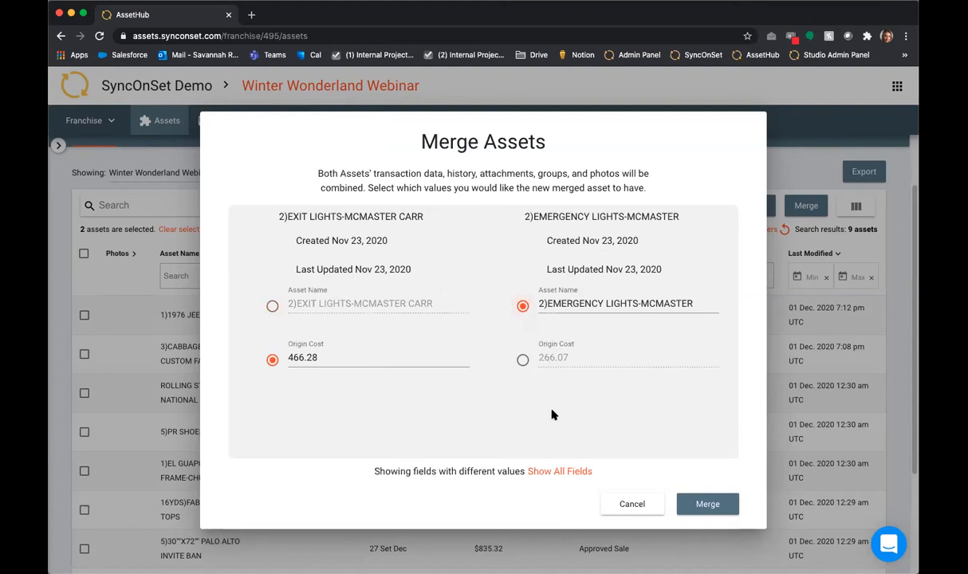
click(550, 472)
scroll(486, 400, down, 2)
scroll(486, 401, down, 5)
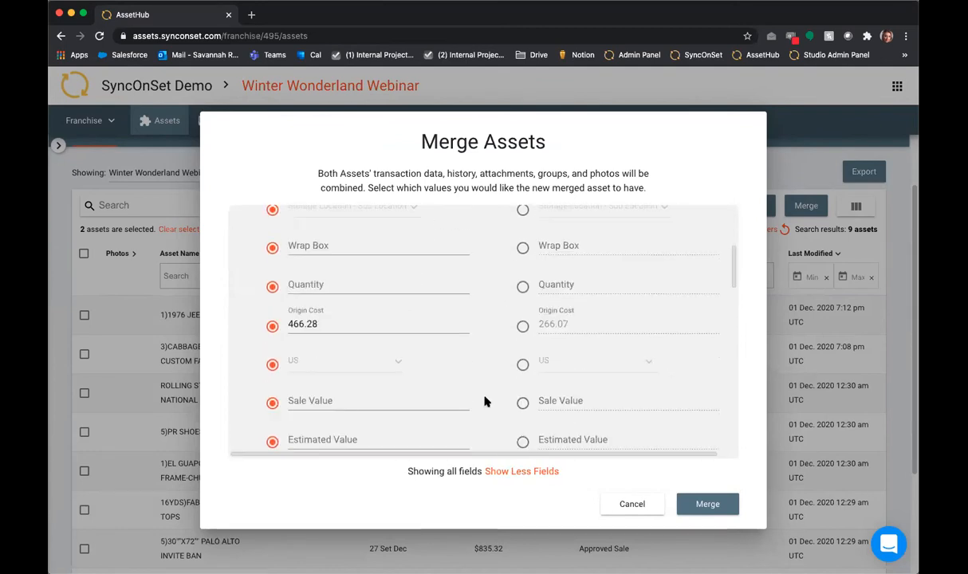
scroll(486, 401, down, 3)
scroll(486, 401, up, 10)
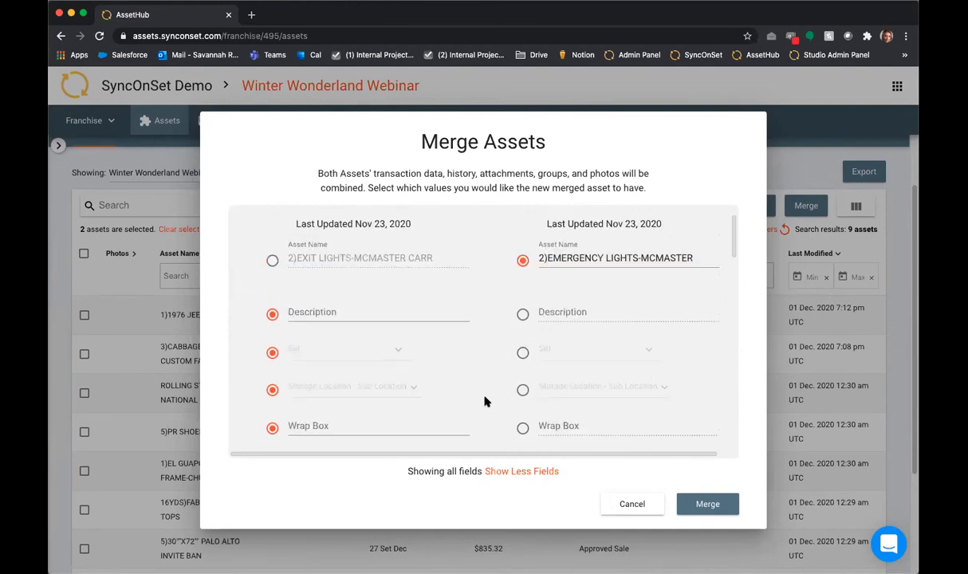
Step: Merge the two light assets with the chosen values and confirm the merge
click(707, 504)
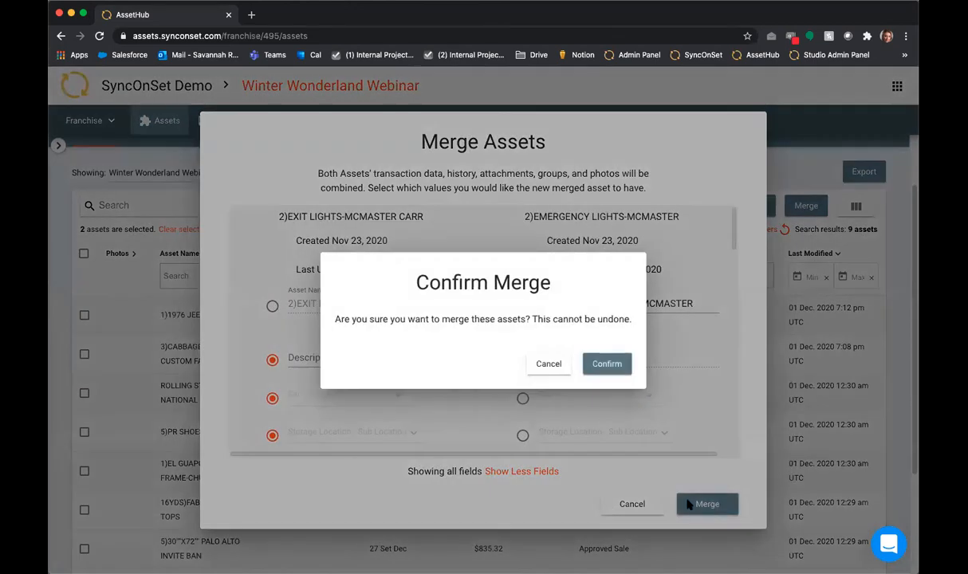
click(605, 366)
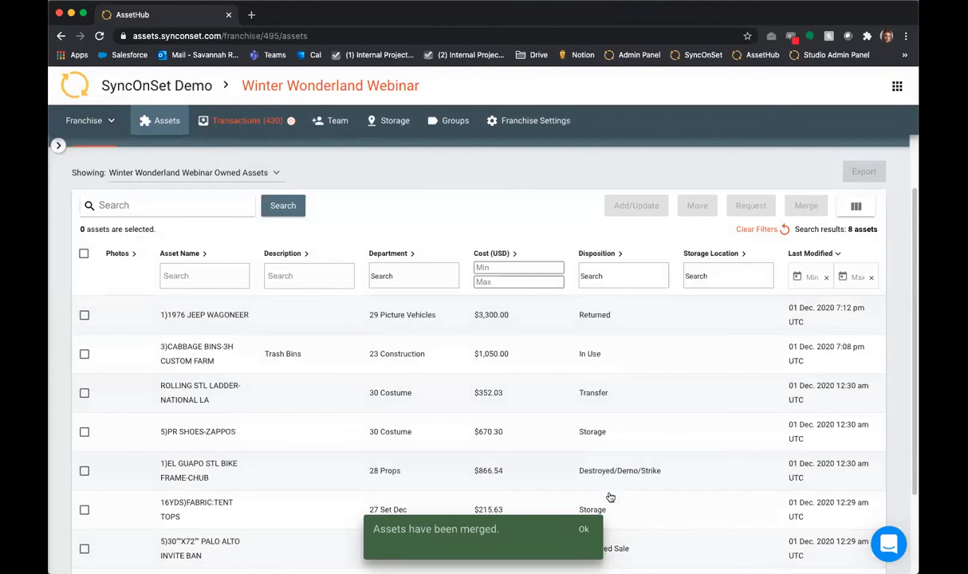
click(585, 530)
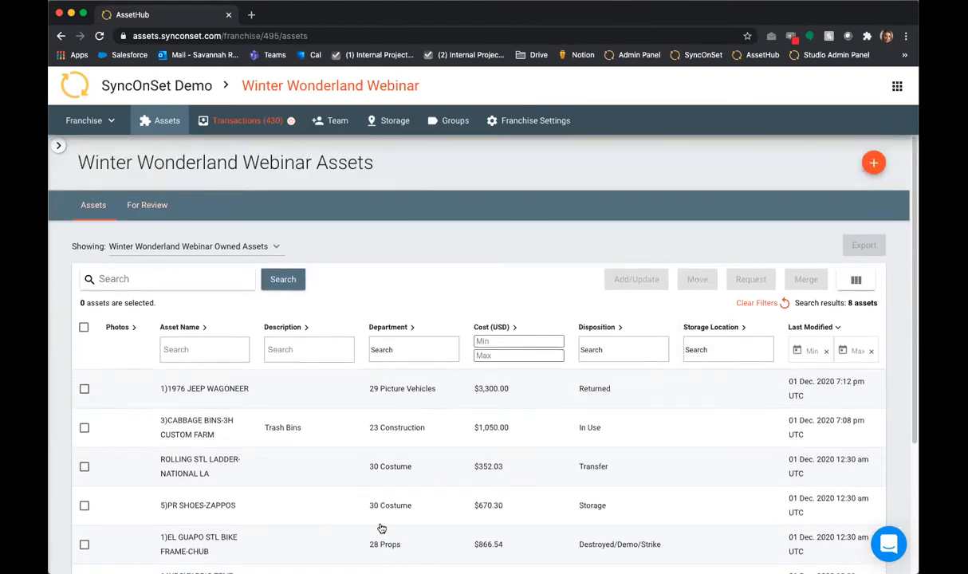
Step: Select the three 27 Set Dec assets: 16YDS)FABRIC:TENT TOPS, 5)30""X72"" PALO ALTO INVITE BAN and 2)EMERGENCY LIGHTS-MCMASTER
scroll(333, 519, down, 1)
scroll(332, 520, down, 2)
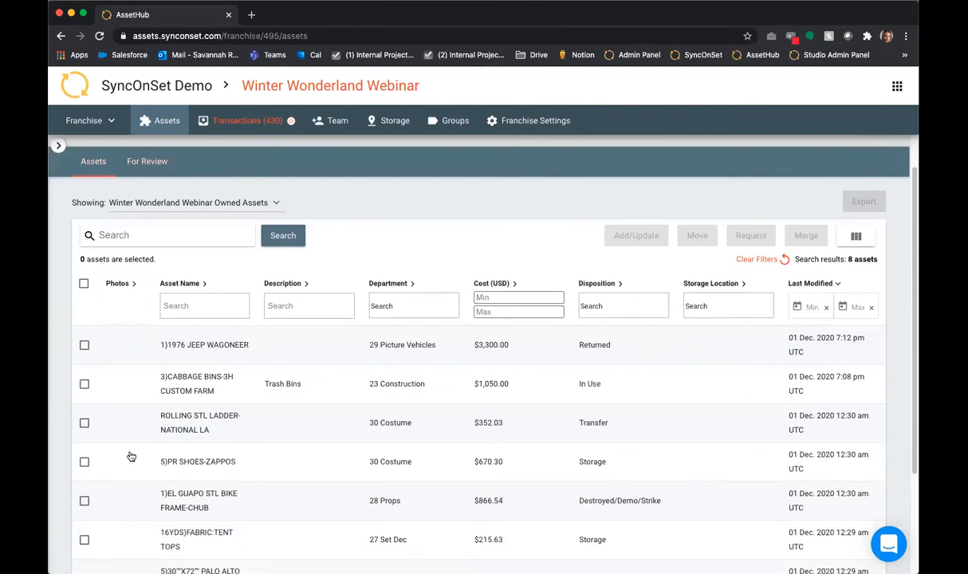
scroll(127, 457, down, 1)
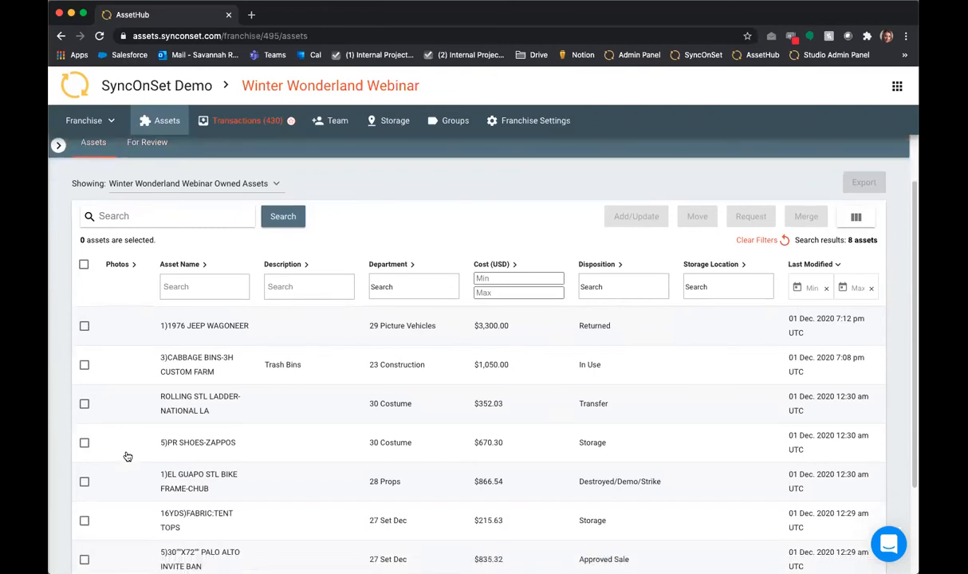
scroll(127, 456, down, 3)
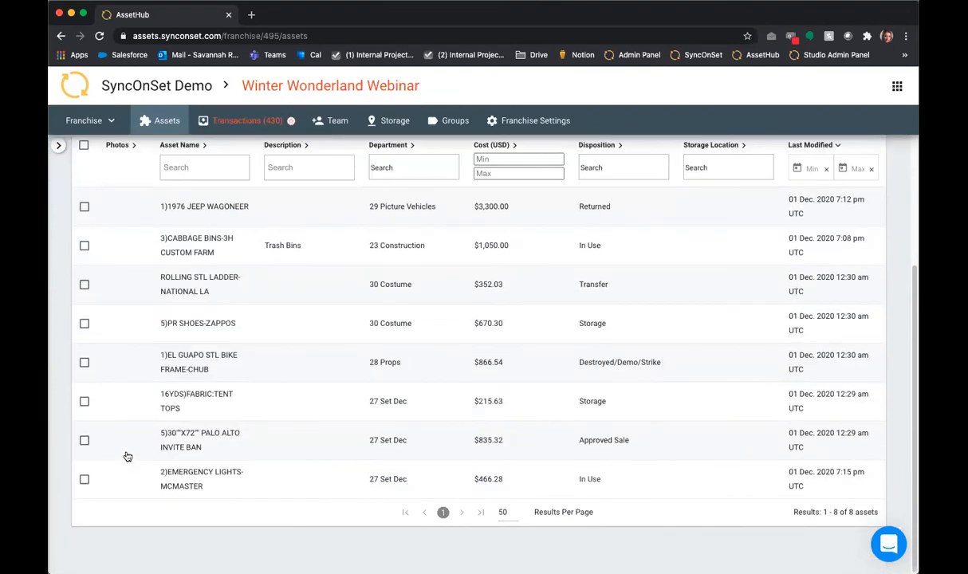
click(84, 402)
click(84, 441)
click(85, 480)
scroll(256, 439, up, 3)
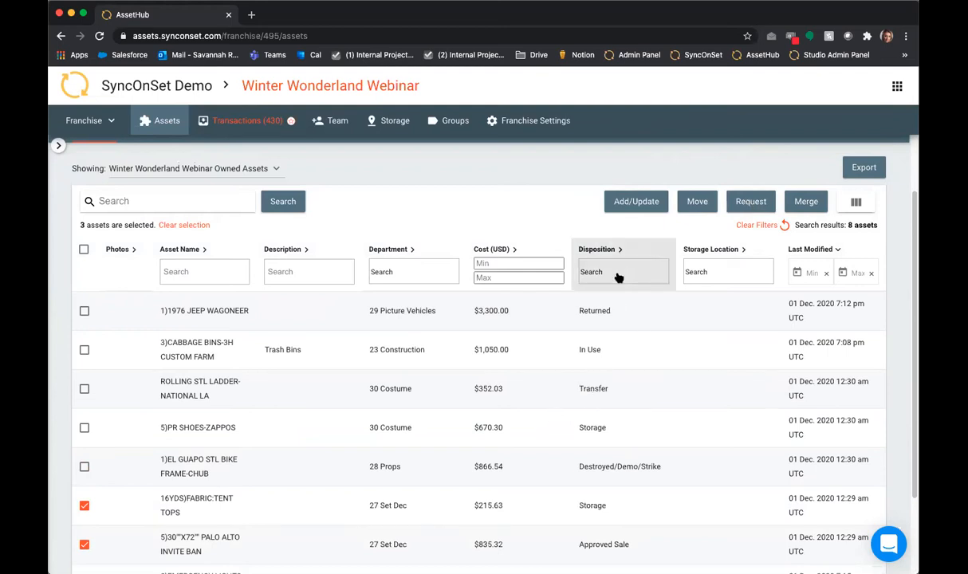
scroll(547, 229, up, 1)
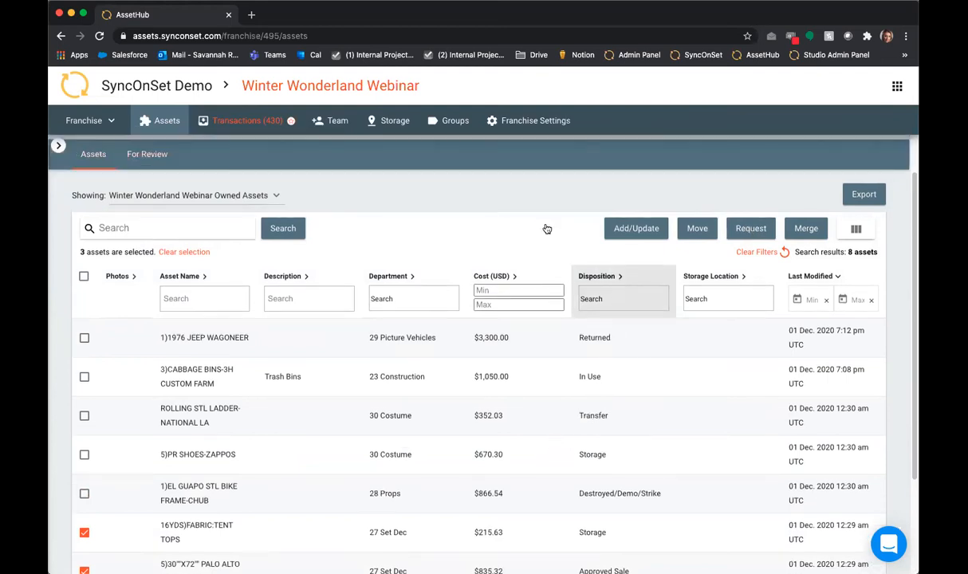
Step: Open the bulk set update for the selected assets, check which sets are available, and cancel without saving
click(643, 230)
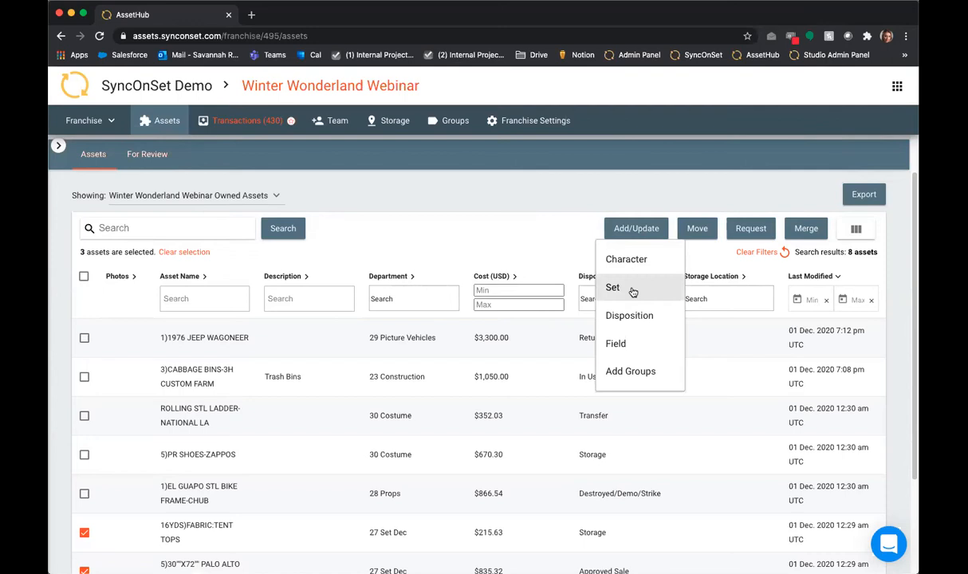
click(632, 288)
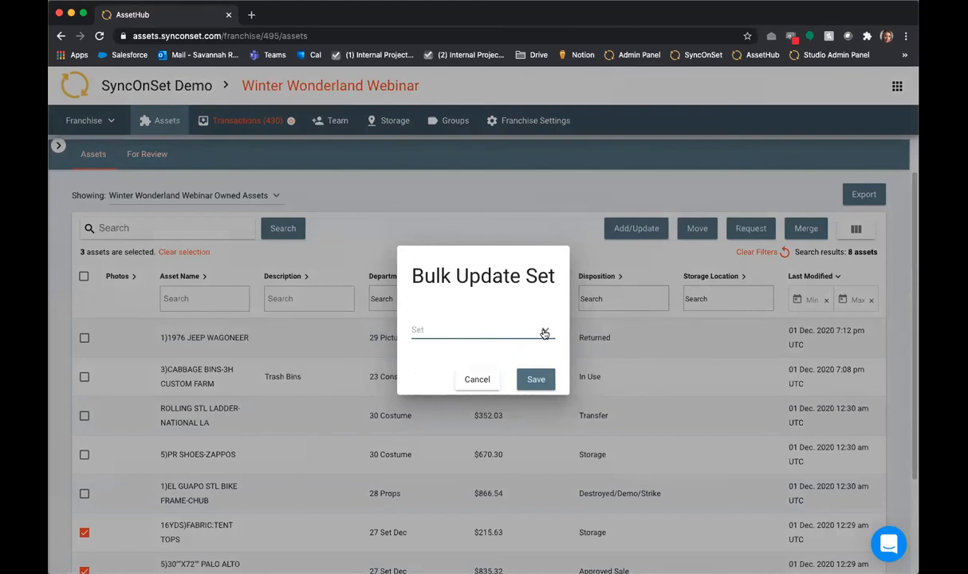
click(546, 331)
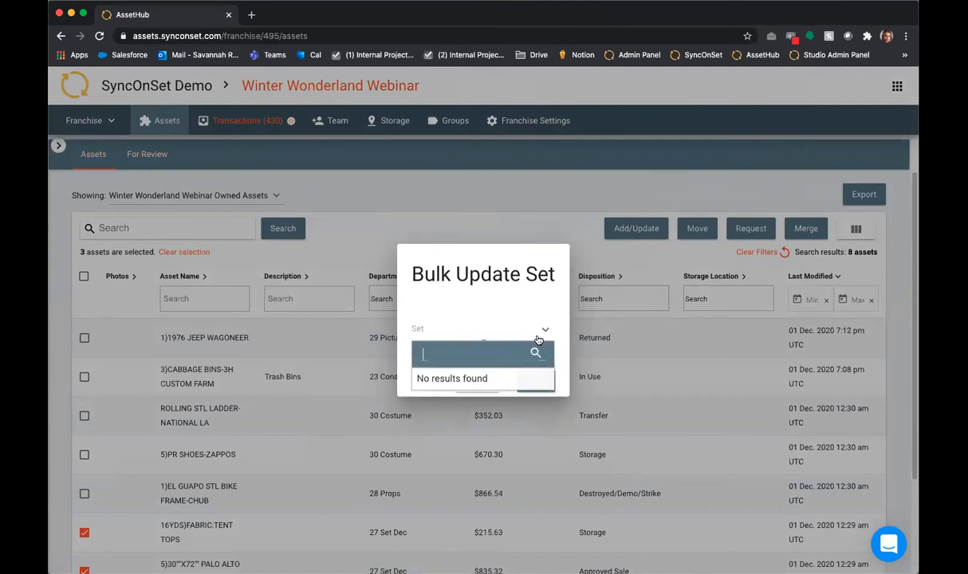
click(524, 314)
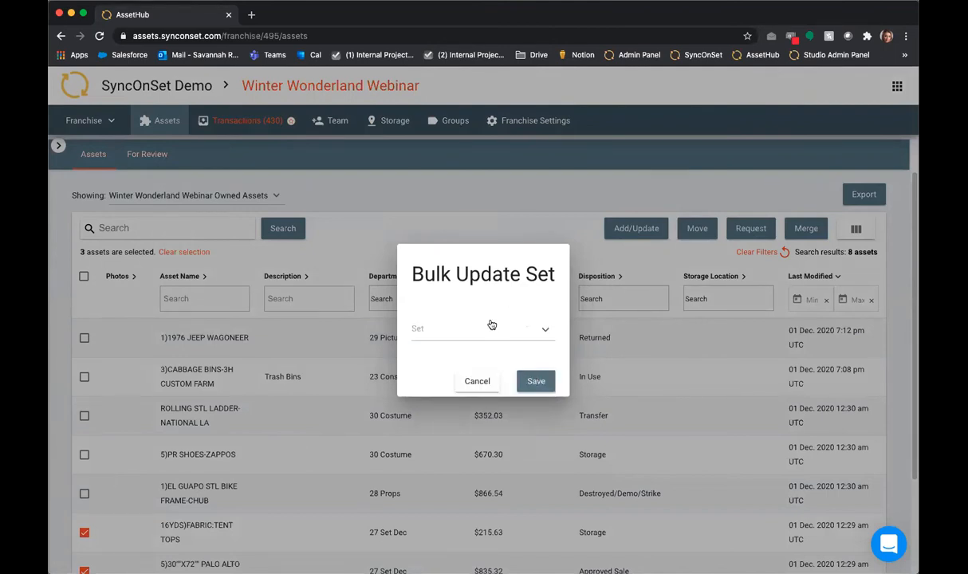
click(477, 382)
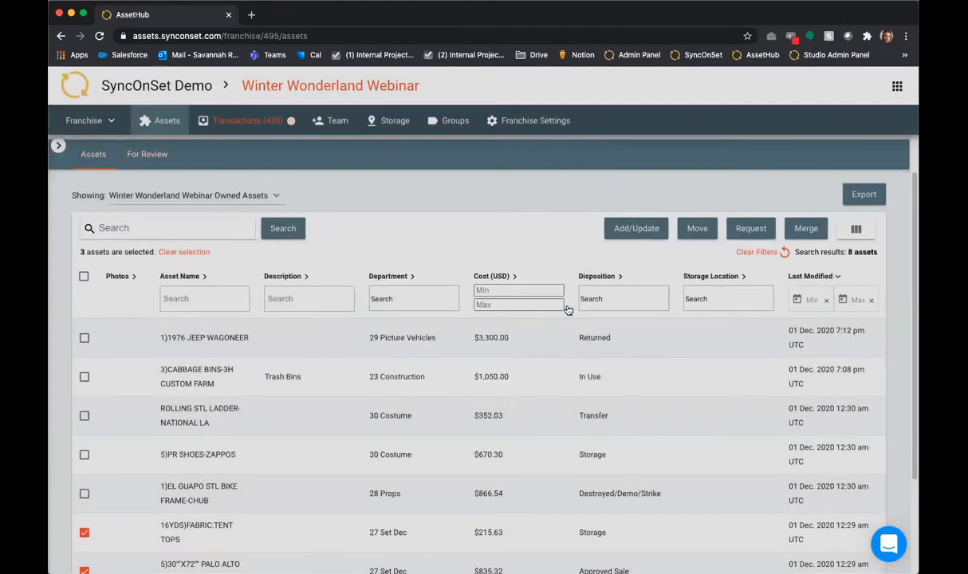
Step: Bulk-update the disposition of the three selected assets to Storage, save, and dismiss the notification
click(634, 229)
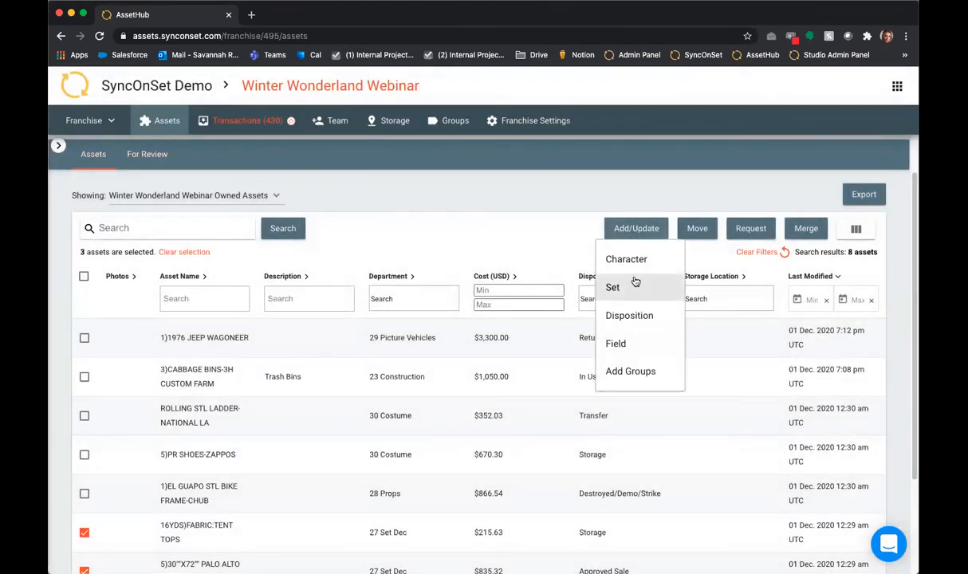
click(628, 320)
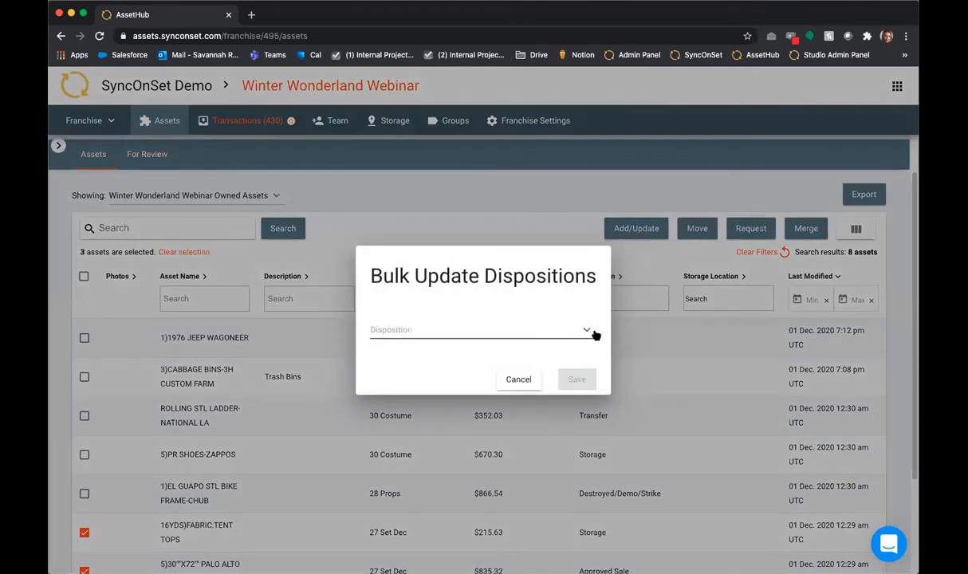
click(586, 330)
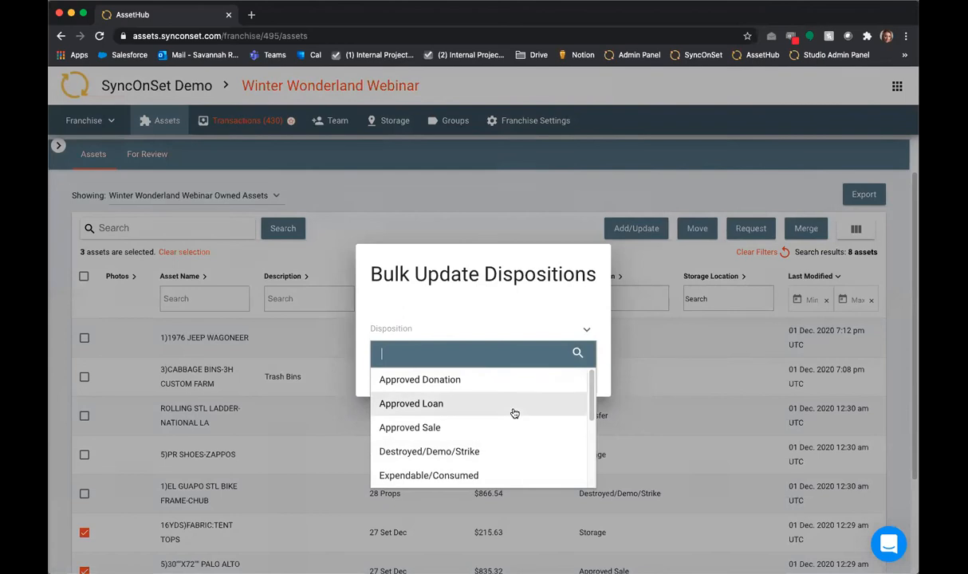
scroll(505, 422, down, 2)
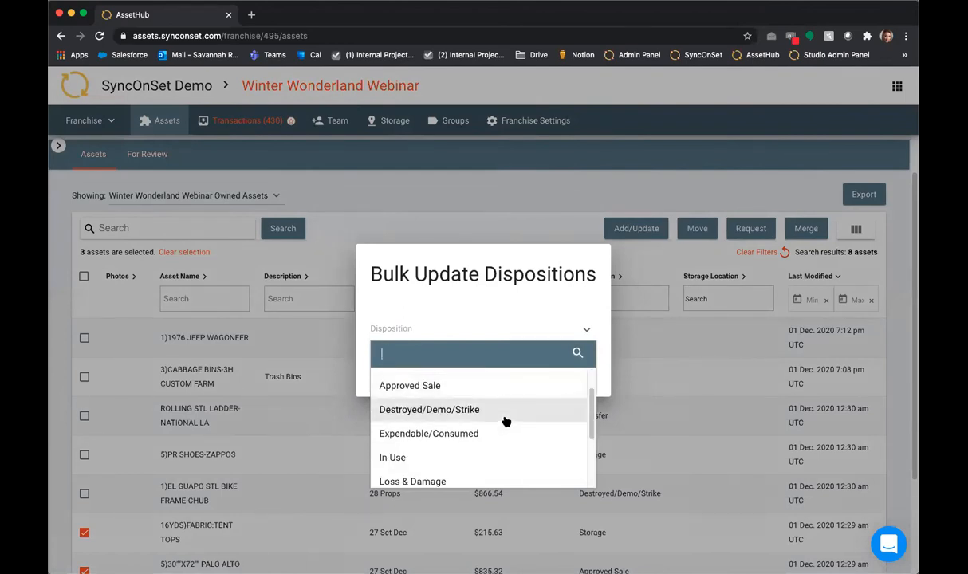
scroll(506, 422, down, 3)
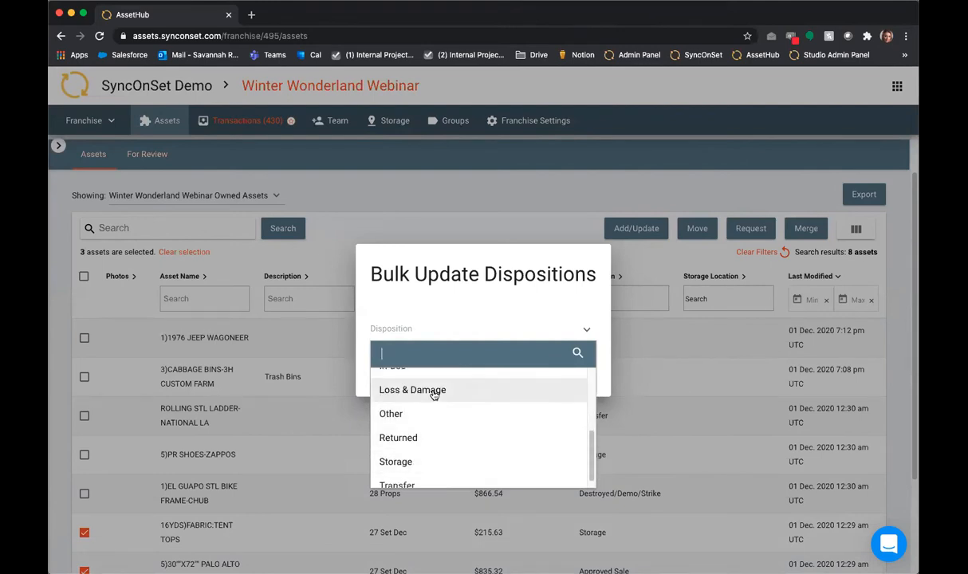
click(406, 462)
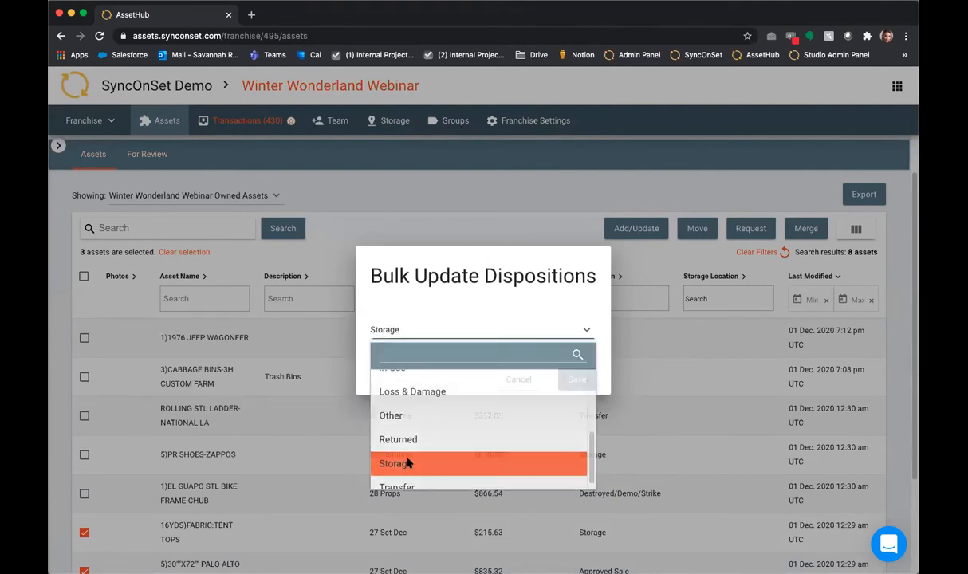
click(578, 381)
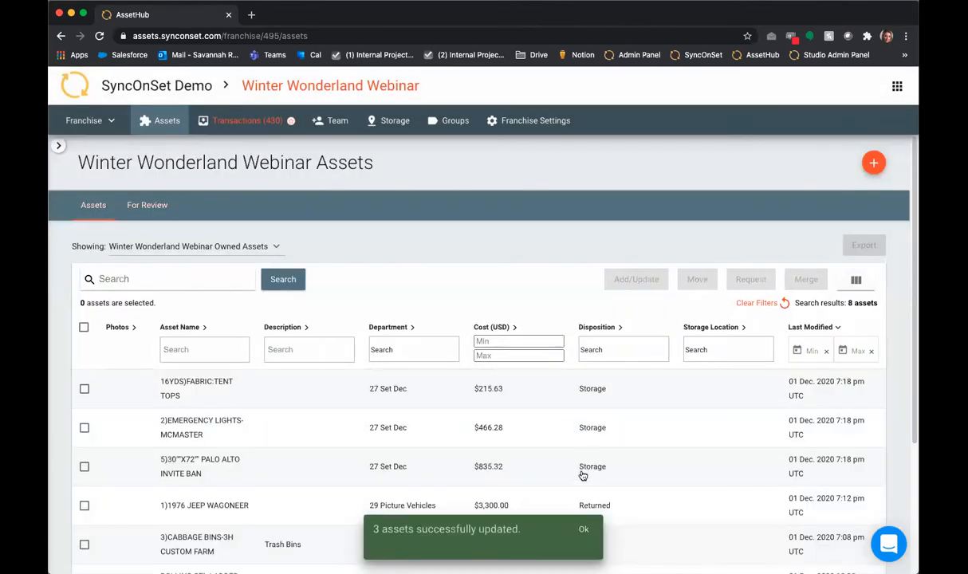
click(581, 529)
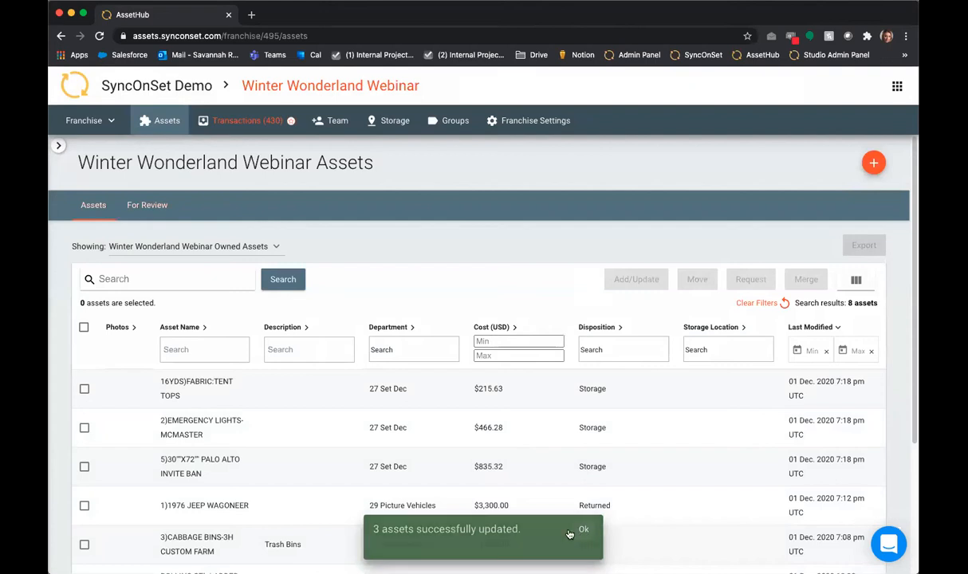
Step: Reselect the three 27 Set Dec assets, view the groups they could be added to, and cancel the grouping
scroll(314, 512, down, 5)
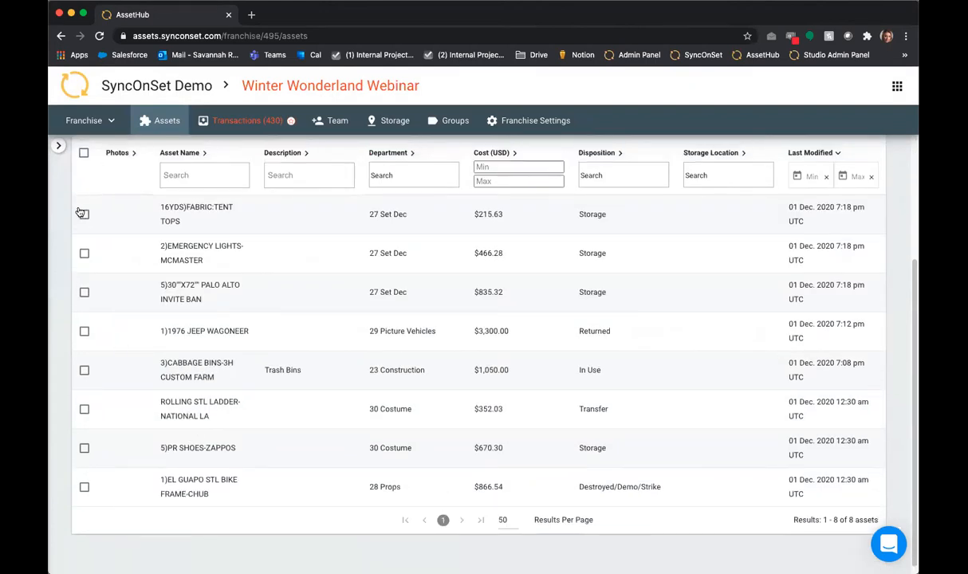
click(83, 253)
click(84, 292)
scroll(543, 337, up, 2)
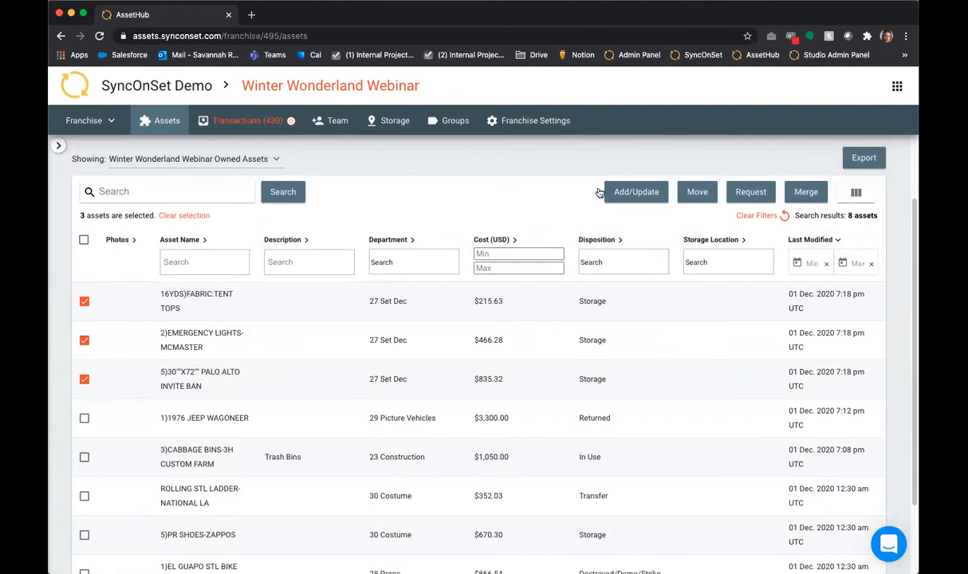
scroll(634, 204, up, 2)
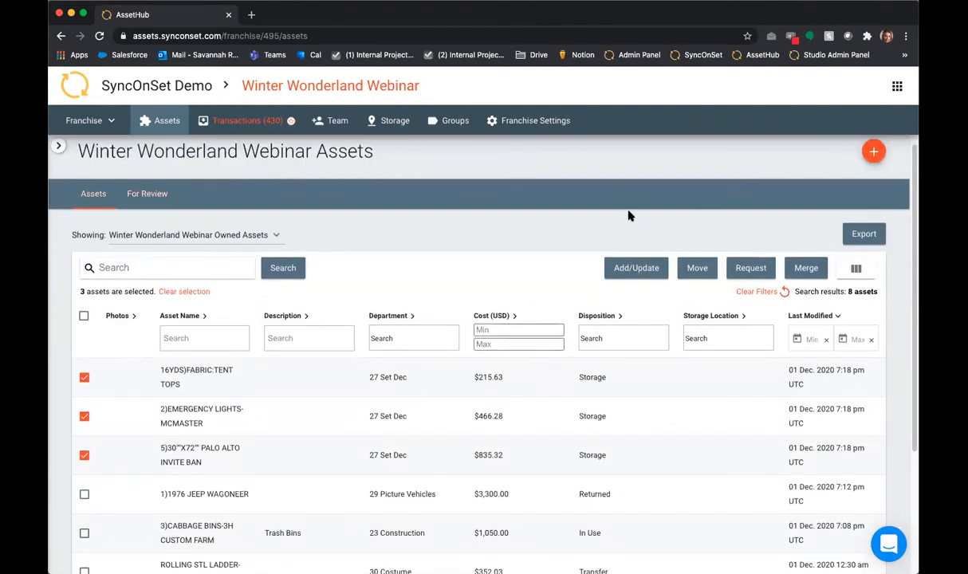
click(635, 280)
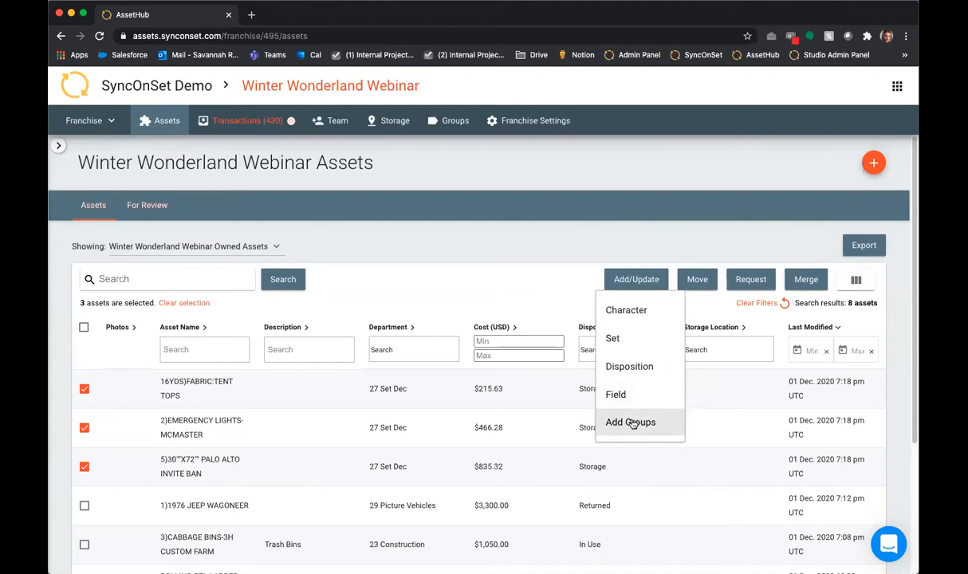
click(627, 427)
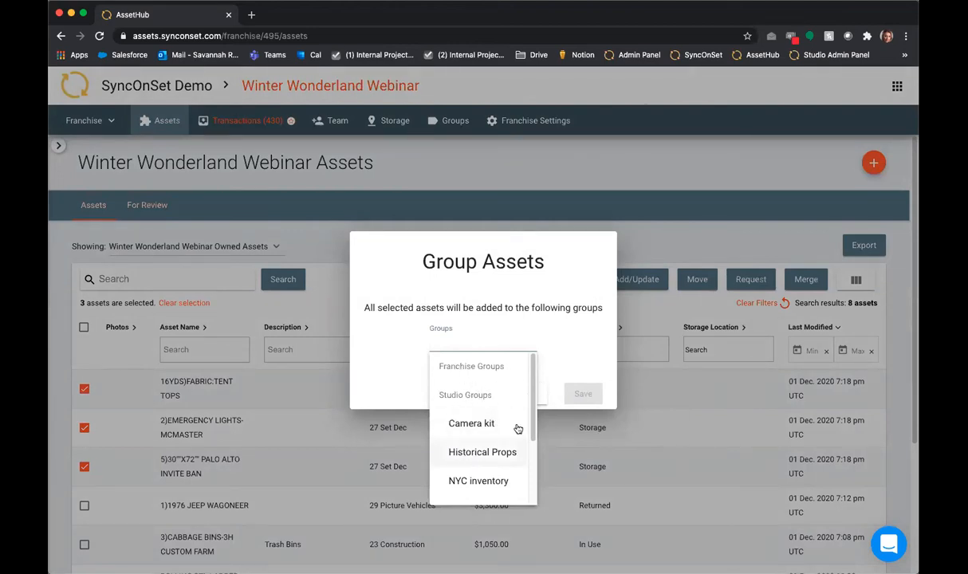
click(578, 357)
click(522, 395)
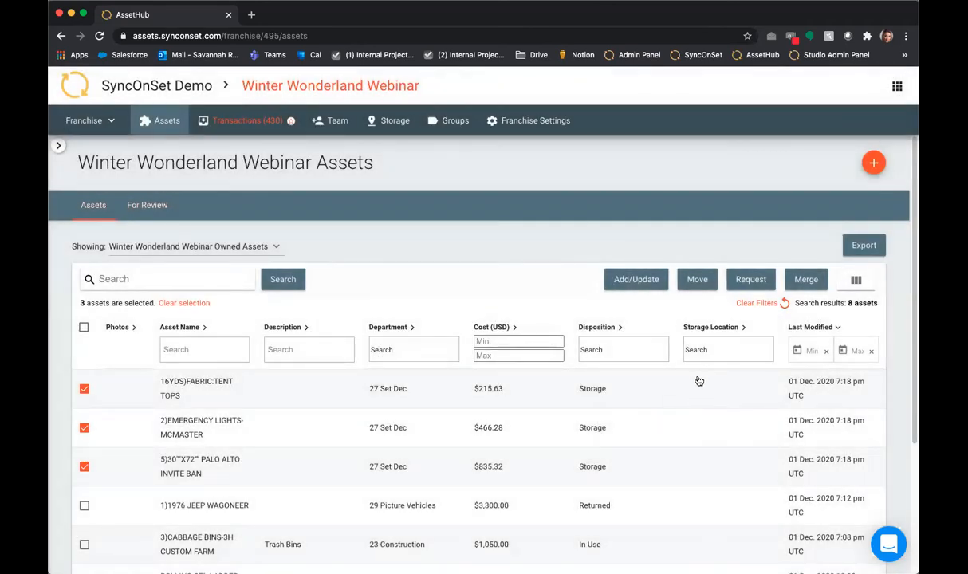
Step: Open the move options for the selected assets, view the available owner levels and location fields, and cancel
click(698, 279)
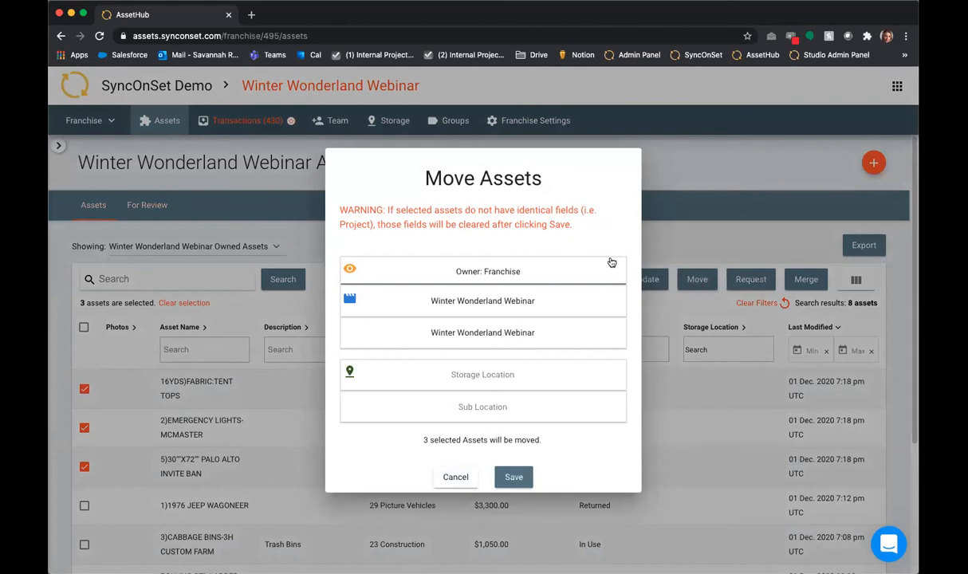
click(476, 274)
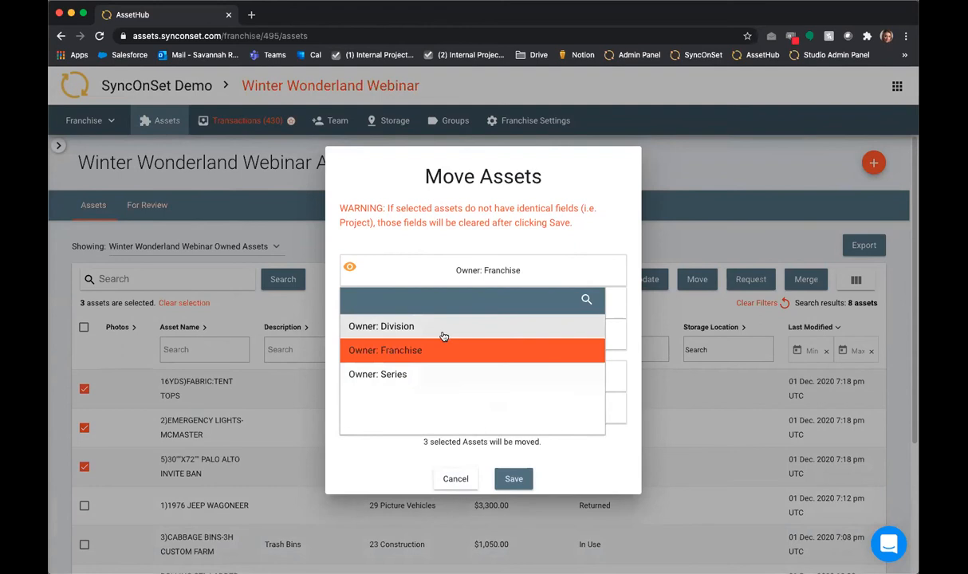
click(463, 250)
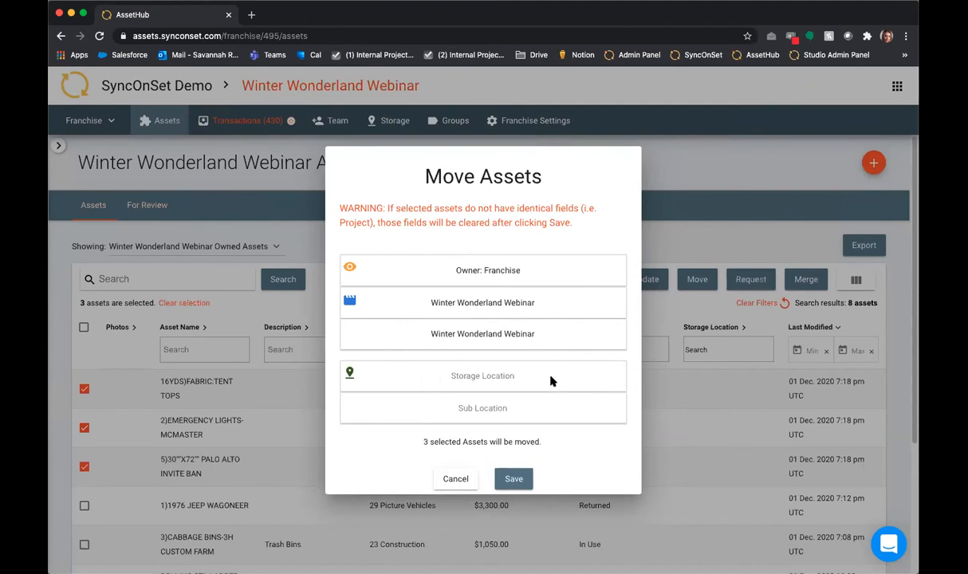
click(457, 480)
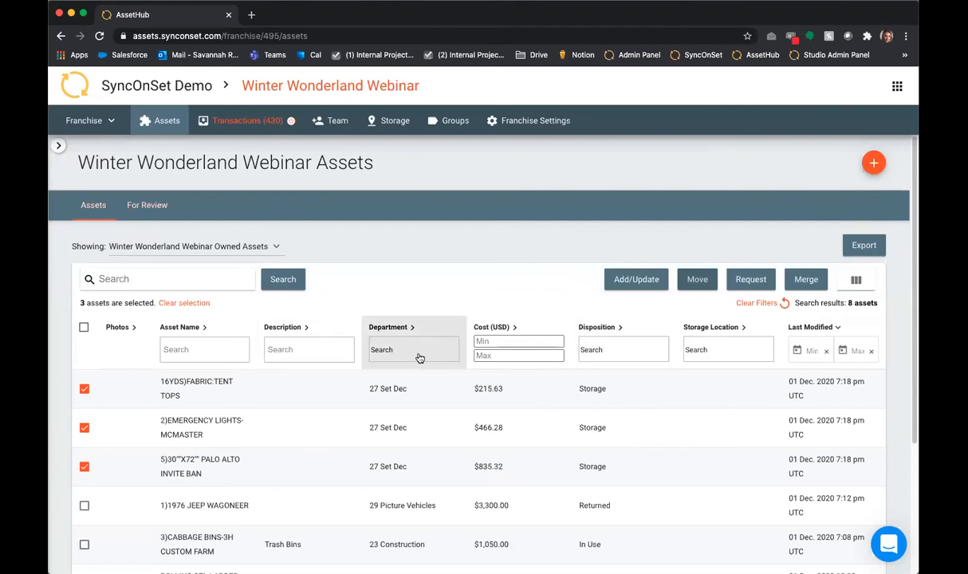
Step: Deselect the three assets and filter the asset list by the Storage disposition
click(83, 388)
click(84, 427)
click(84, 466)
click(622, 358)
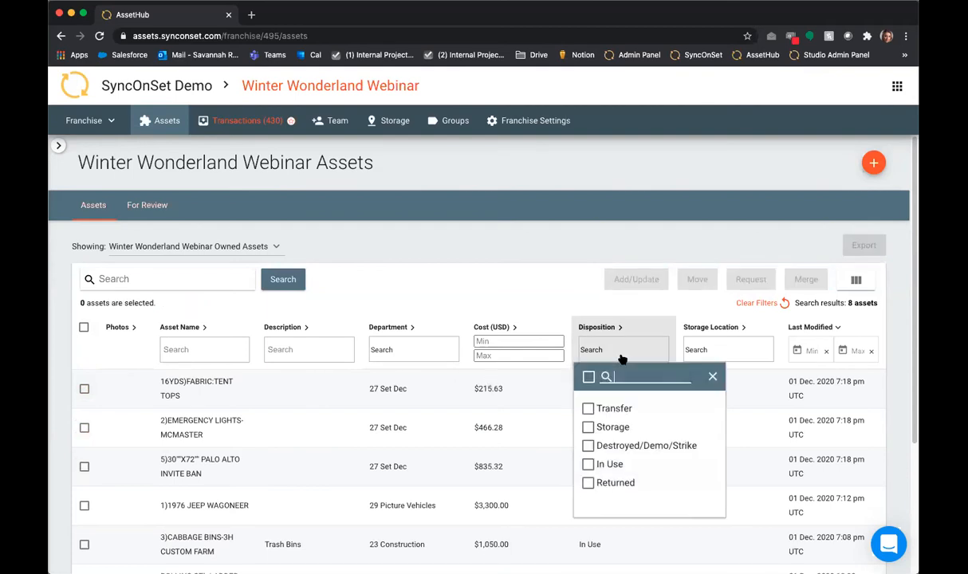
click(588, 431)
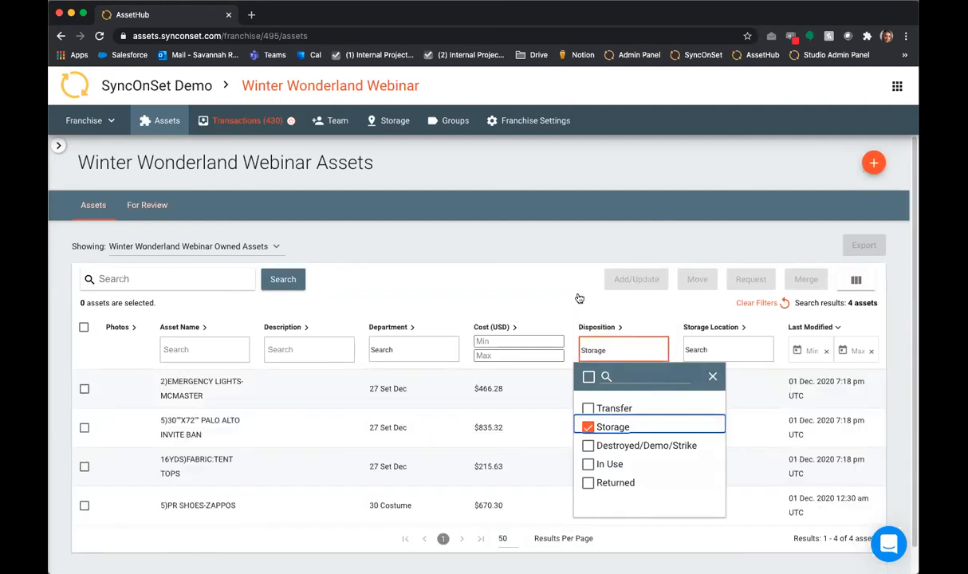
click(712, 375)
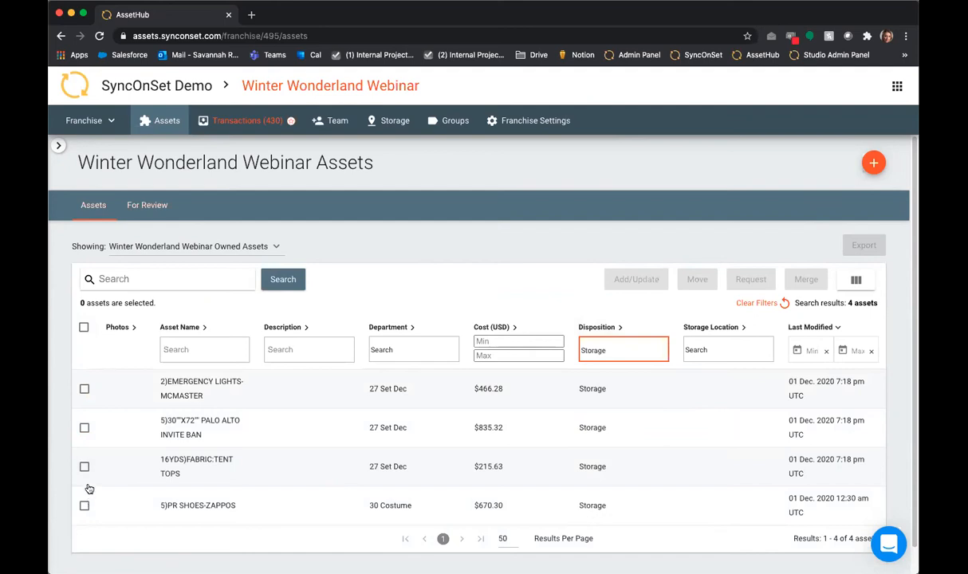
Step: Select all of the filtered Storage assets and view the available export formats without exporting
click(84, 328)
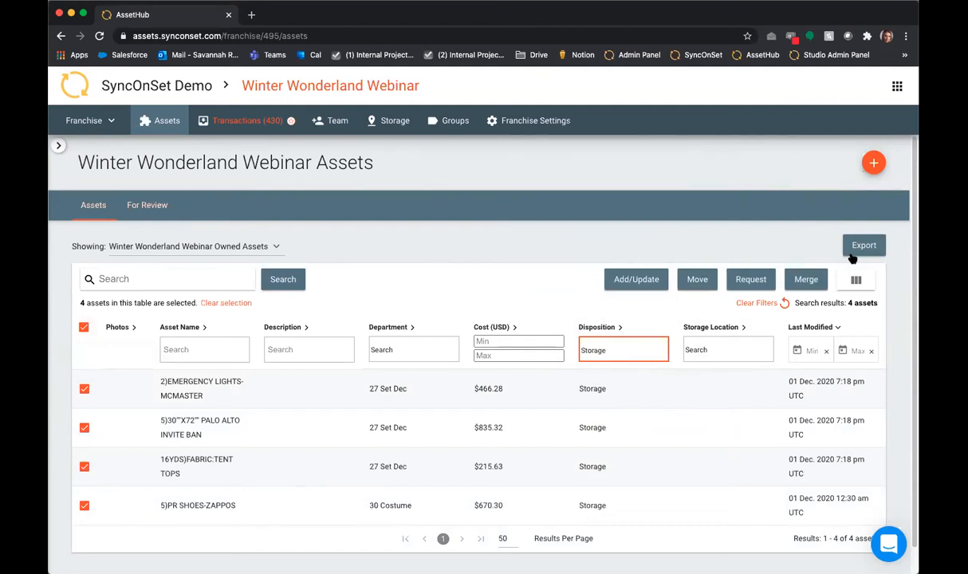
click(861, 247)
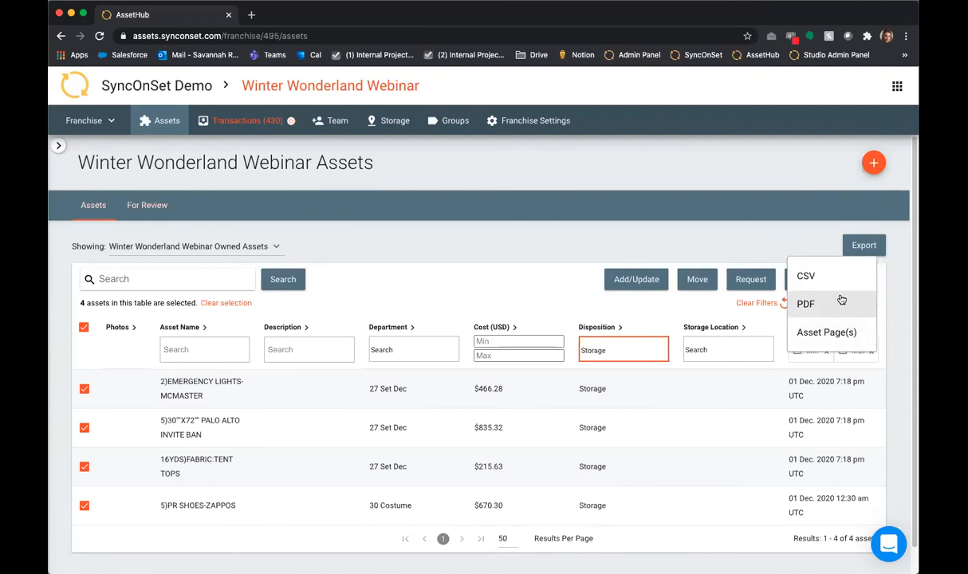
click(788, 238)
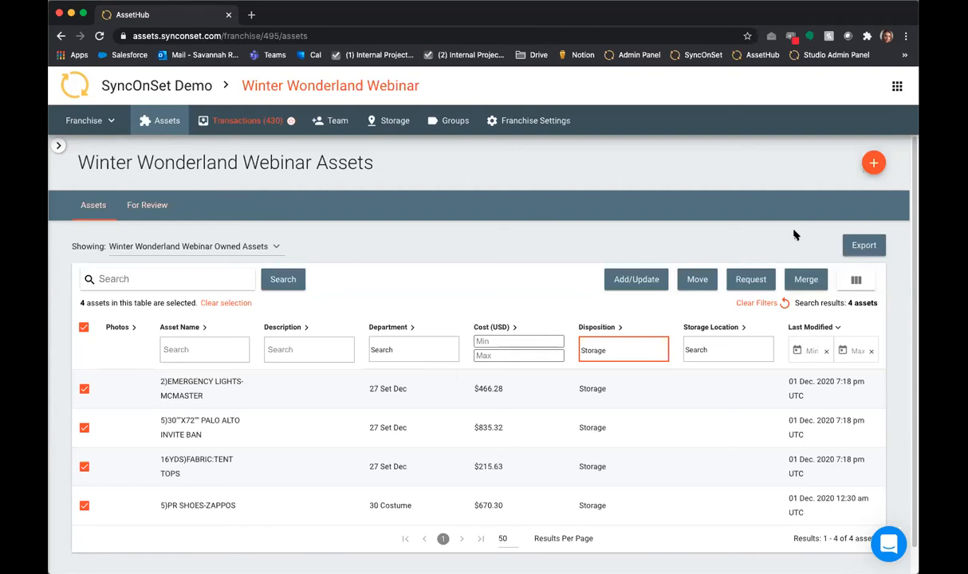
Step: Open the franchise's transactions
click(248, 125)
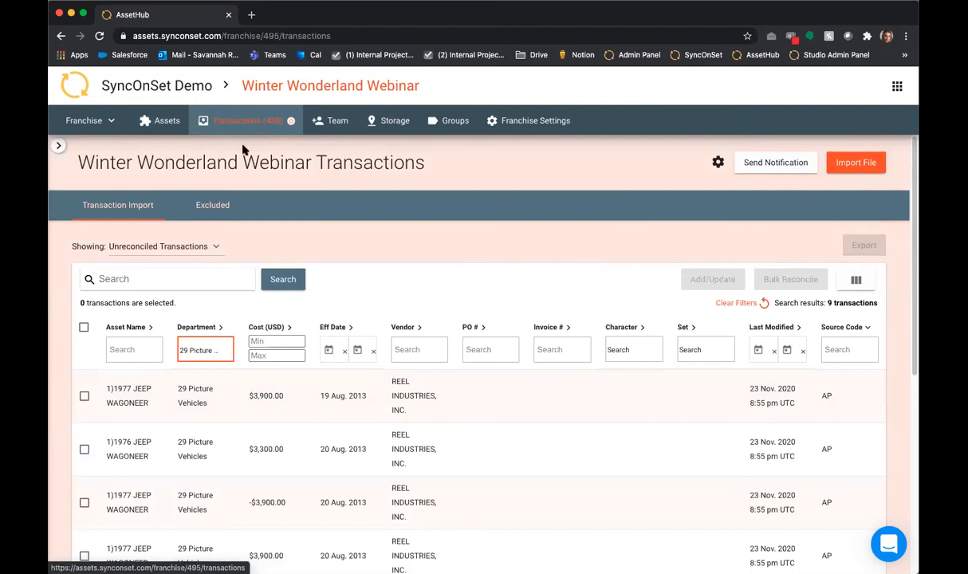
Step: Remove the 29 Picture Vehicles department filter from the unreconciled transactions
scroll(503, 229, down, 1)
scroll(503, 229, down, 1)
scroll(503, 229, up, 1)
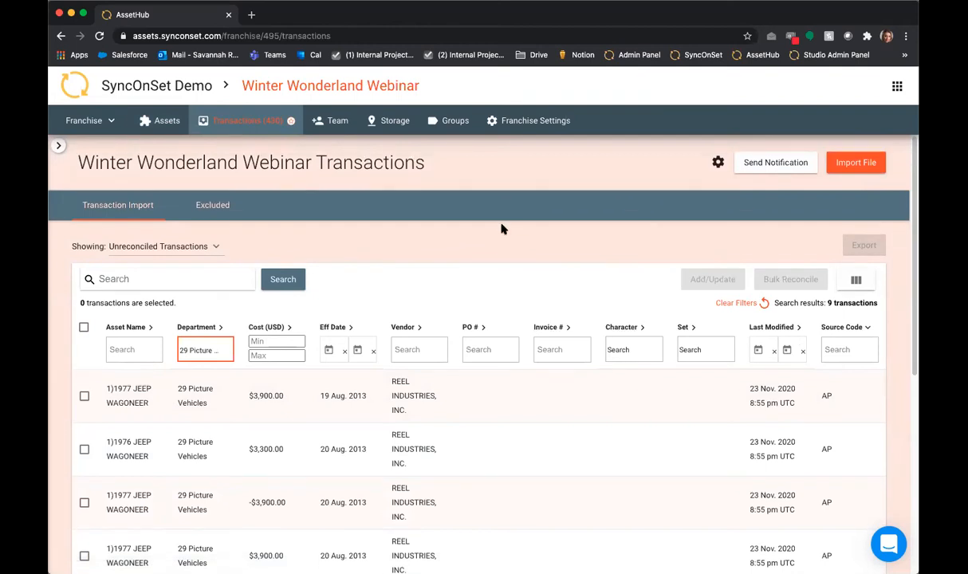
click(212, 358)
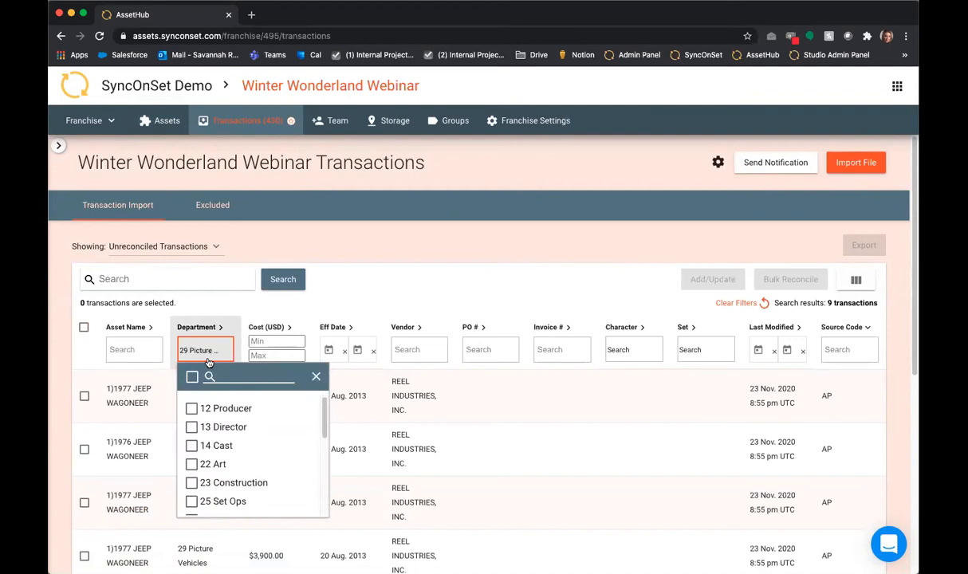
scroll(223, 458, down, 5)
scroll(208, 434, up, 2)
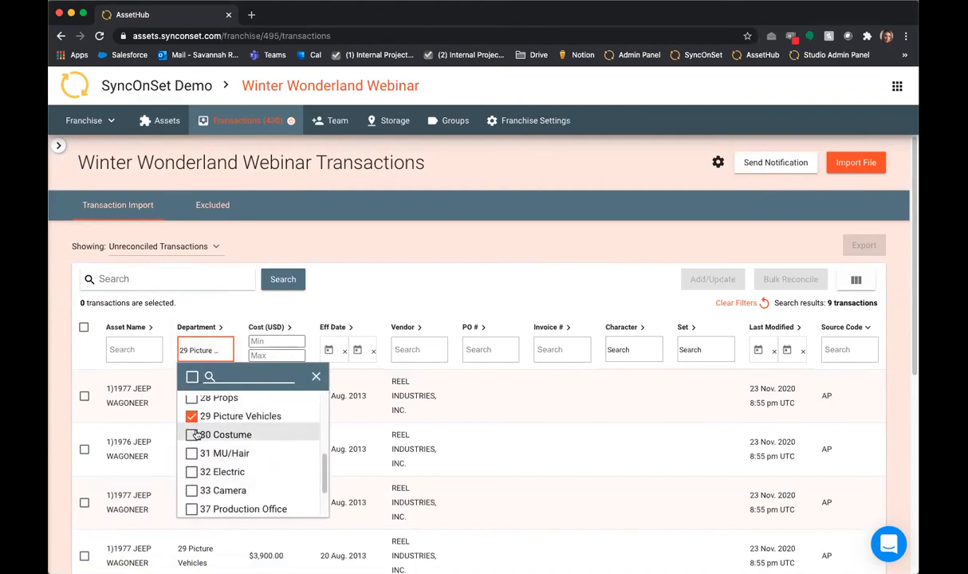
click(192, 417)
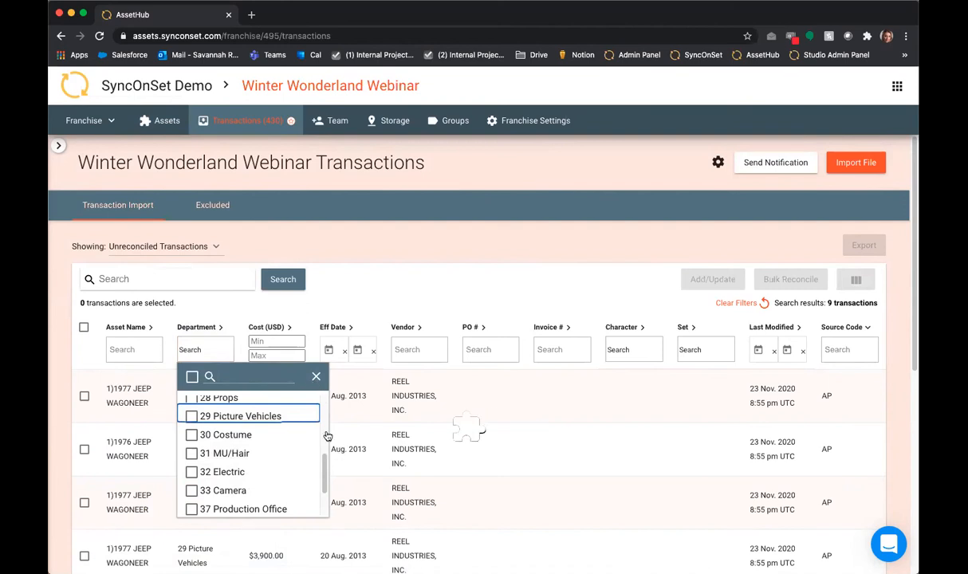
click(316, 376)
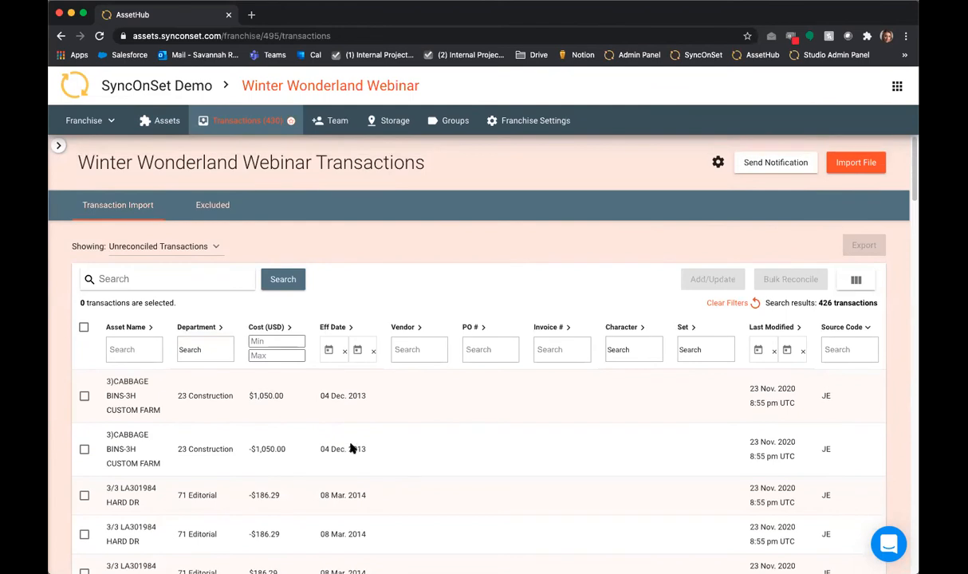
scroll(327, 450, down, 1)
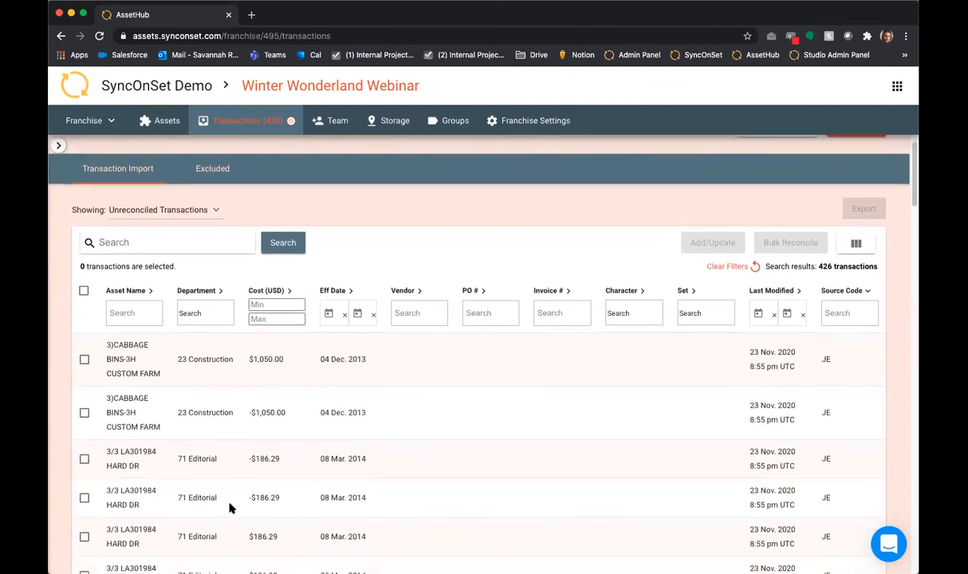
scroll(230, 508, down, 1)
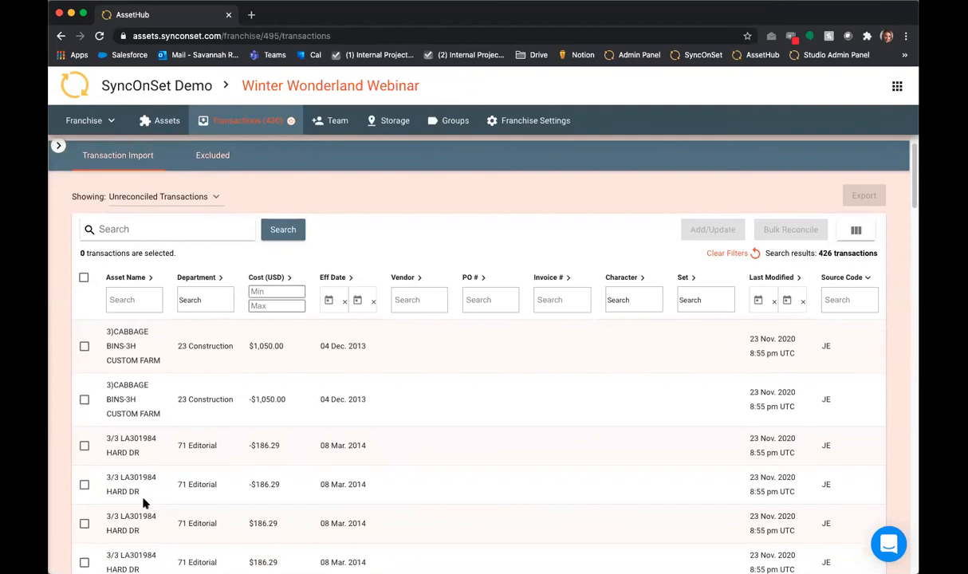
click(85, 485)
click(85, 524)
click(85, 446)
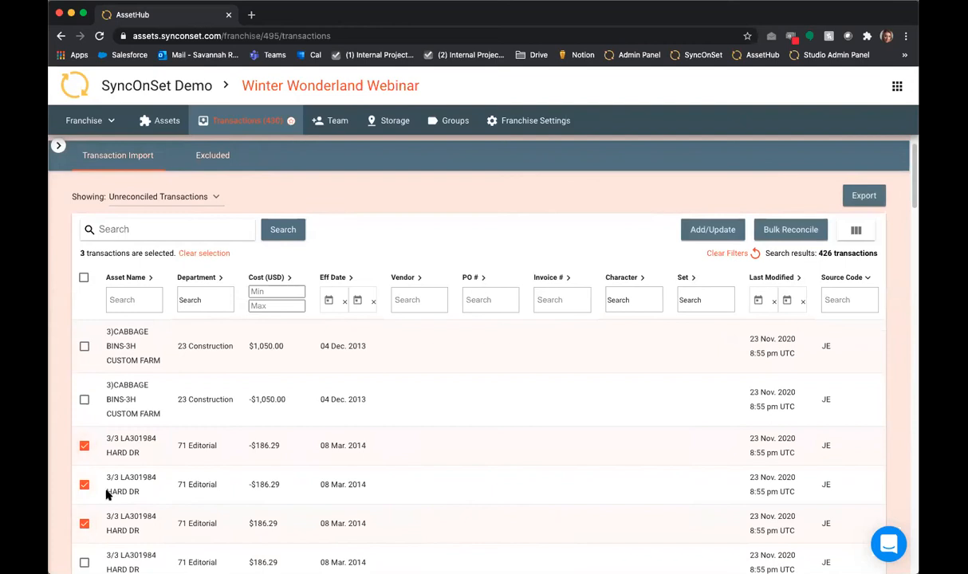
scroll(116, 514, down, 1)
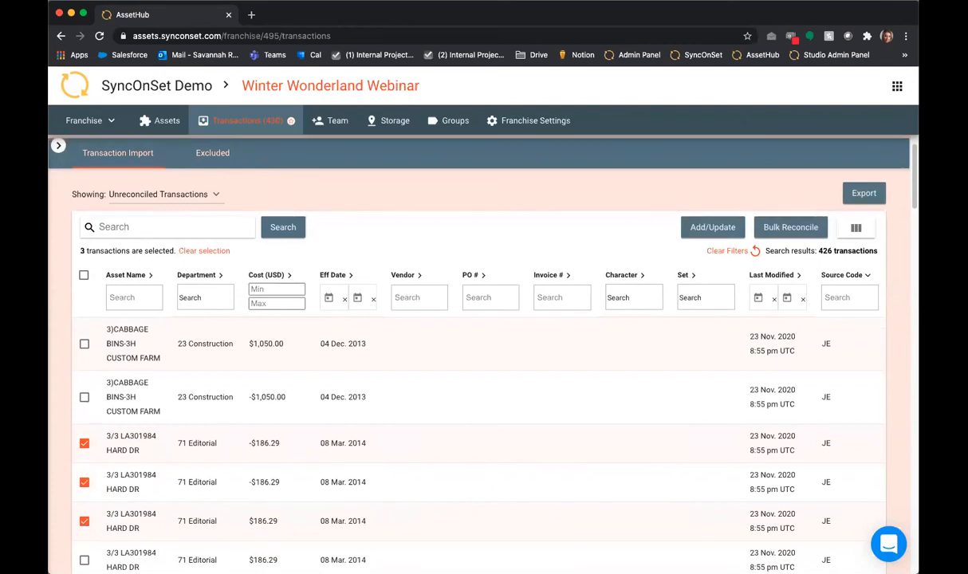
click(85, 561)
scroll(576, 431, down, 1)
click(83, 433)
click(84, 472)
click(84, 511)
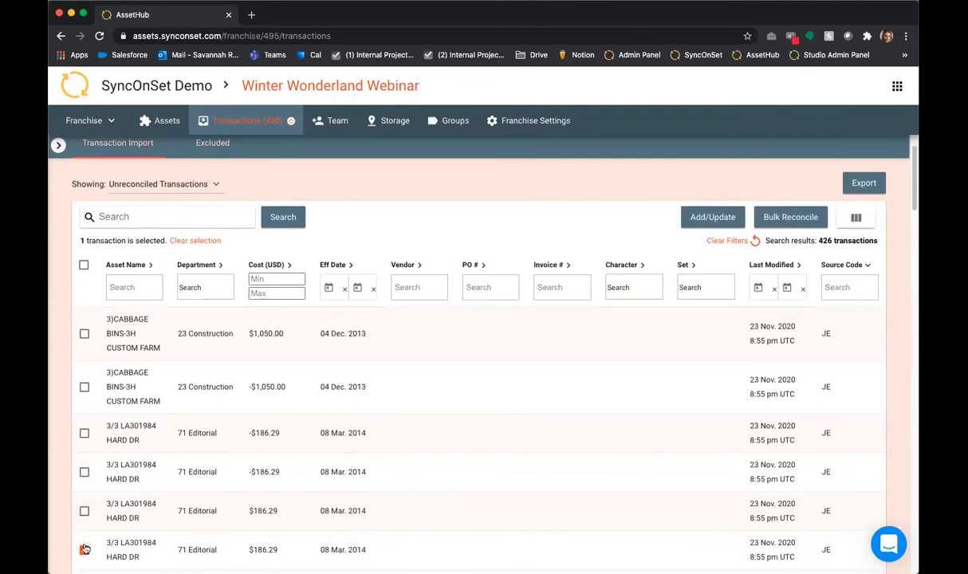
click(84, 549)
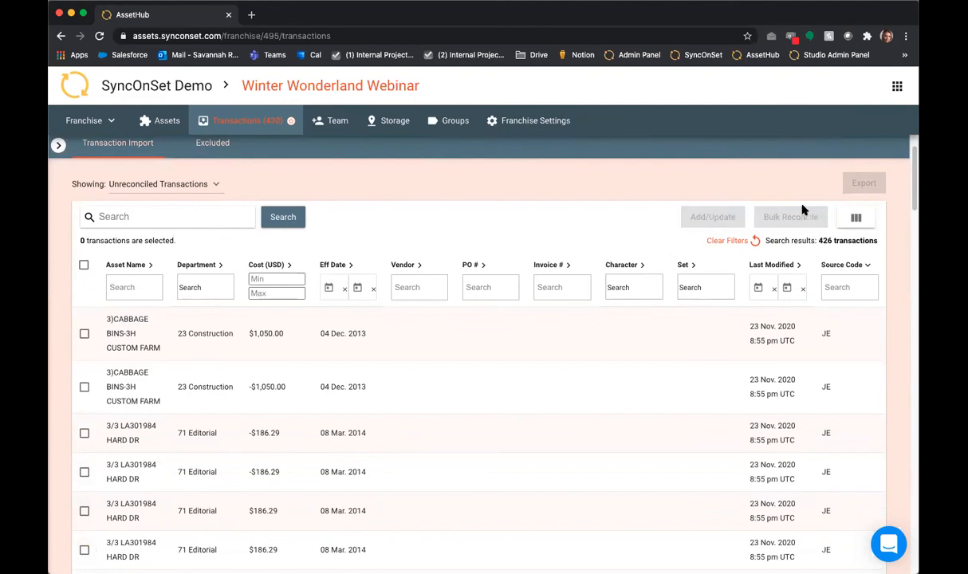
Step: Move the first four 3/3 LA301984 HARD DR transactions to Excluded and view the excluded transactions
click(84, 549)
click(84, 511)
click(85, 472)
click(85, 433)
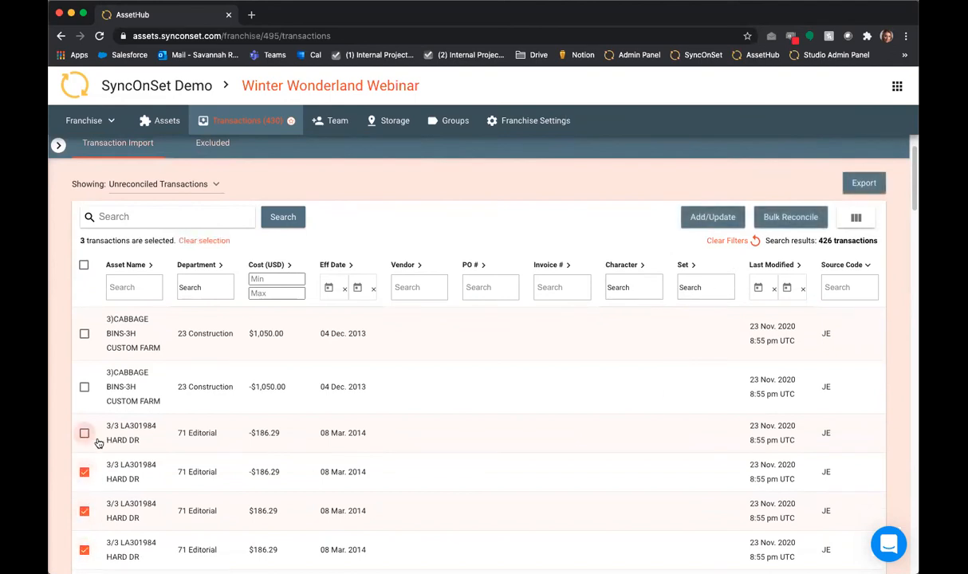
scroll(540, 397, up, 2)
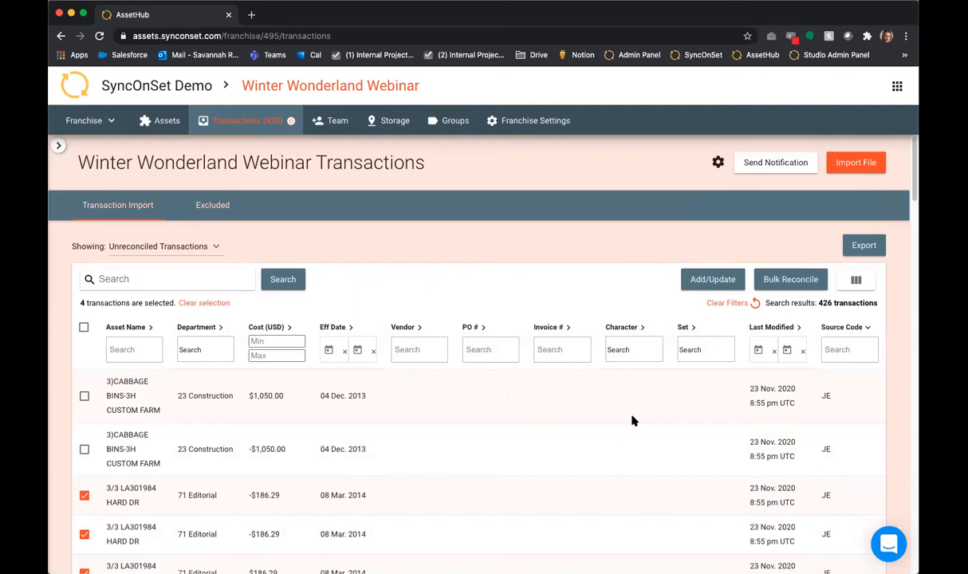
click(721, 284)
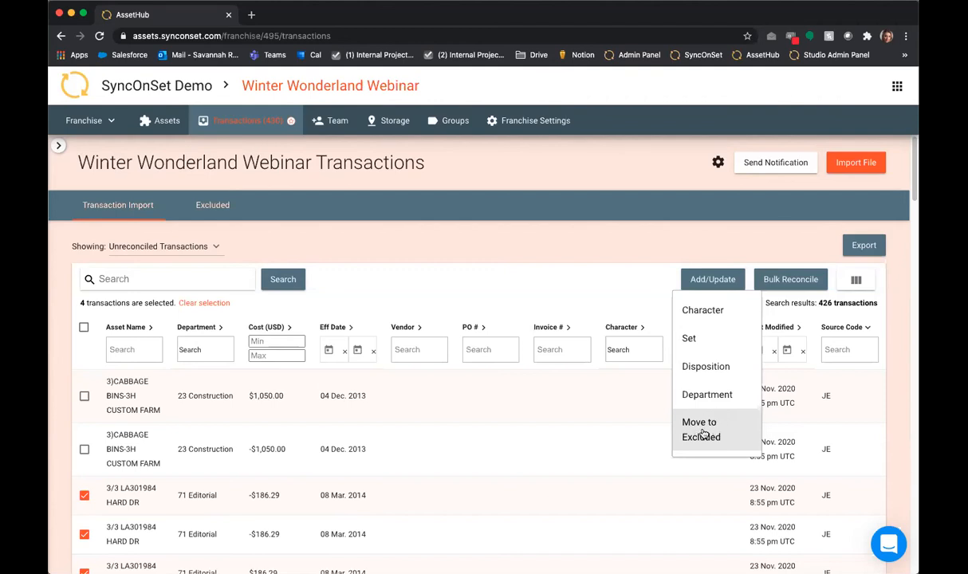
click(703, 435)
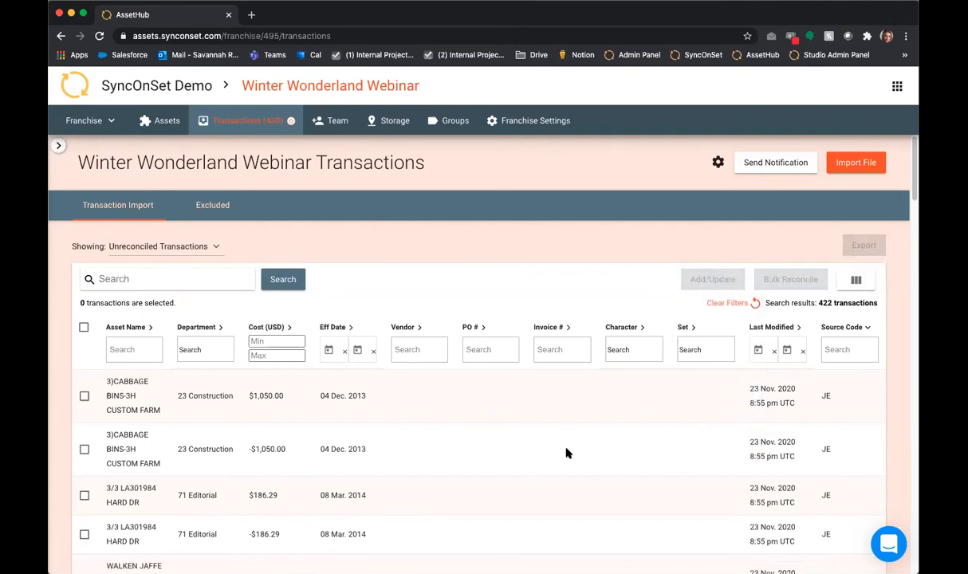
click(215, 208)
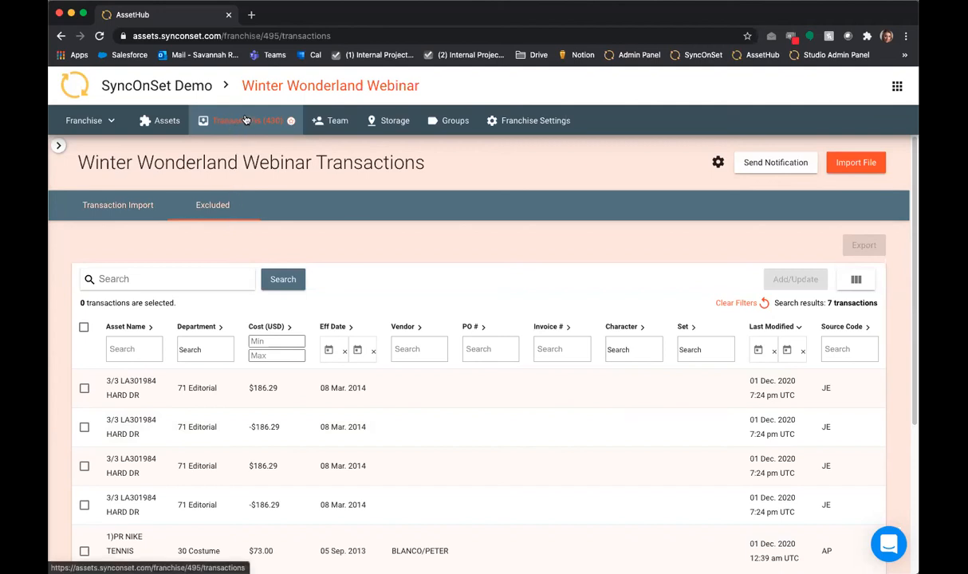
Step: Return to the imported transactions and start a bulk reconcile of both 3)CABBAGE BINS-3H CUSTOM FARM entries into one asset
click(114, 209)
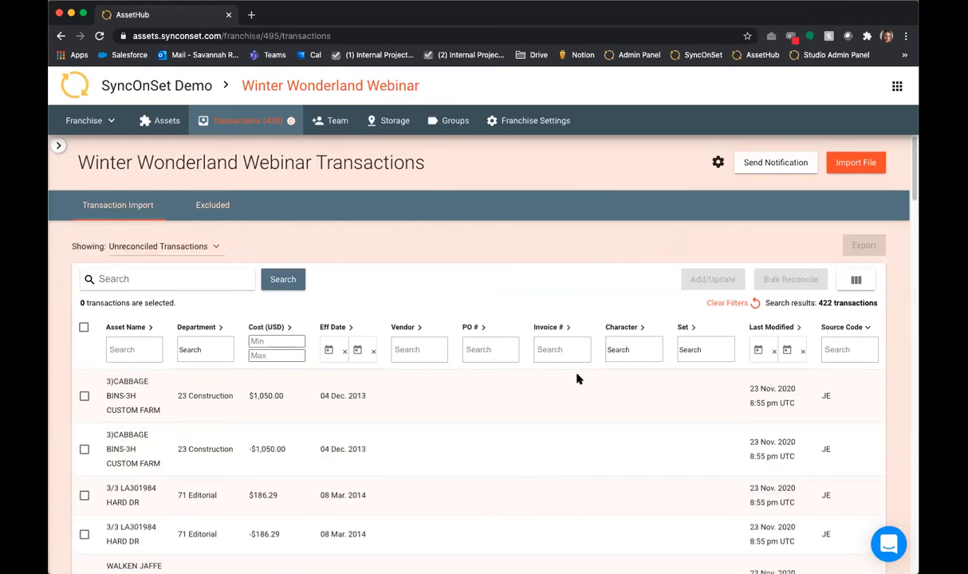
scroll(188, 431, down, 2)
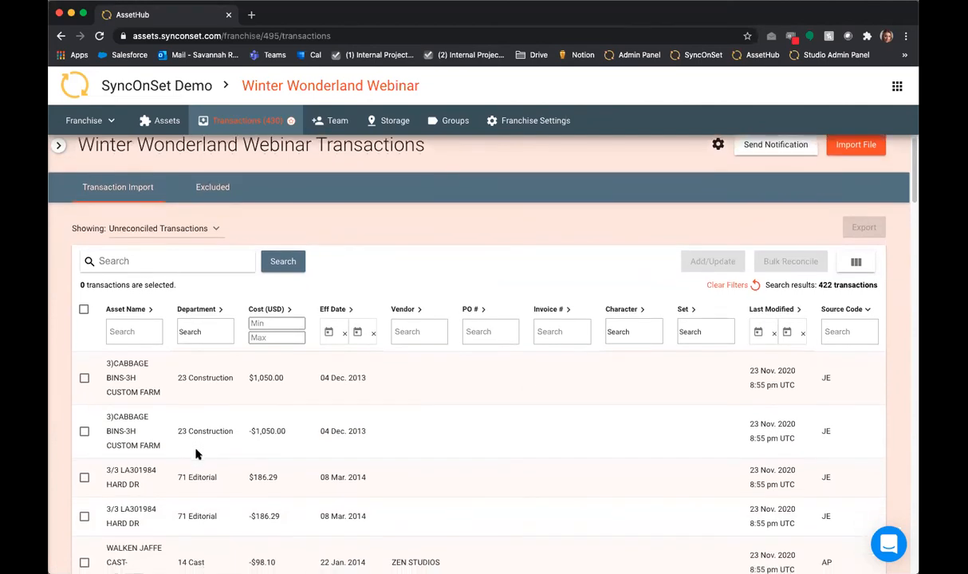
click(85, 379)
click(85, 431)
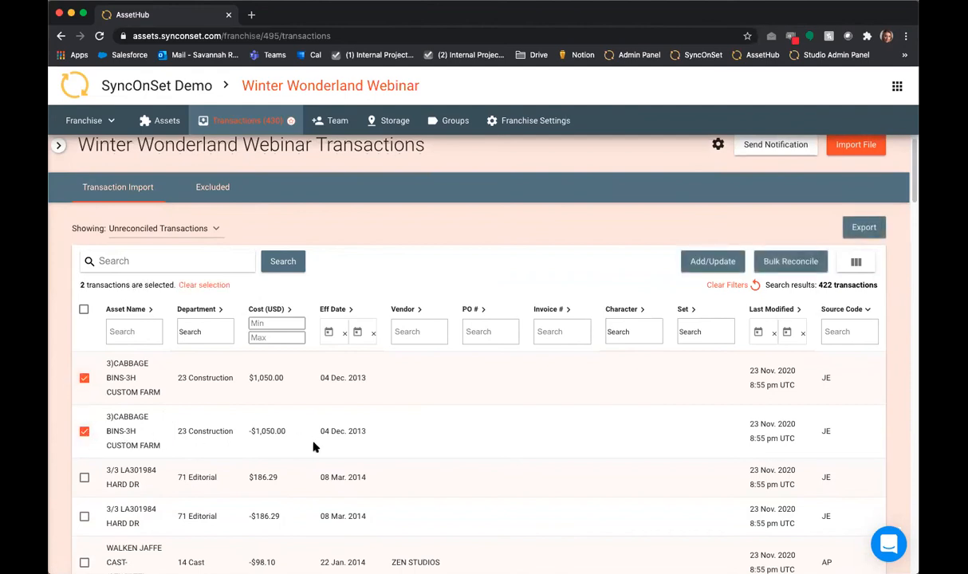
scroll(646, 418, up, 1)
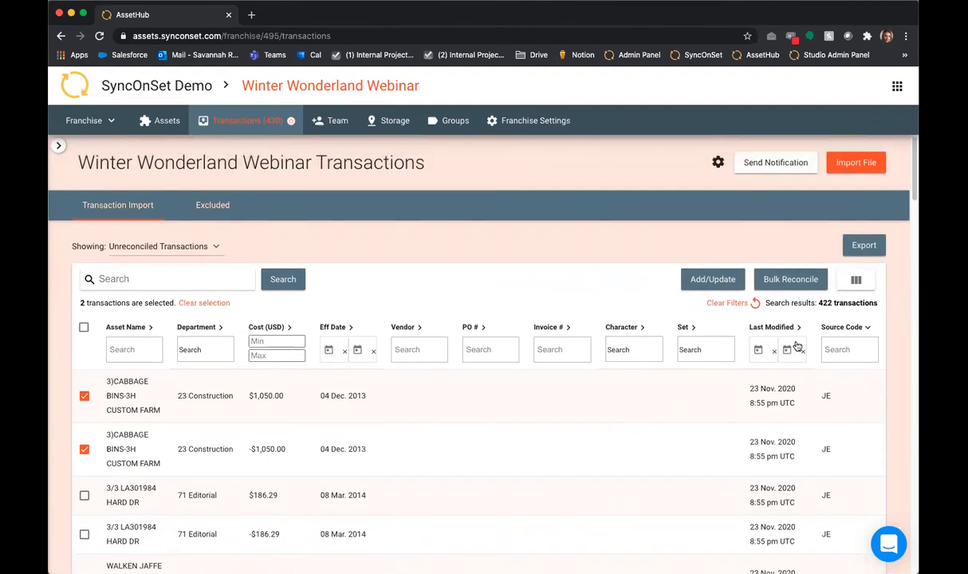
click(787, 281)
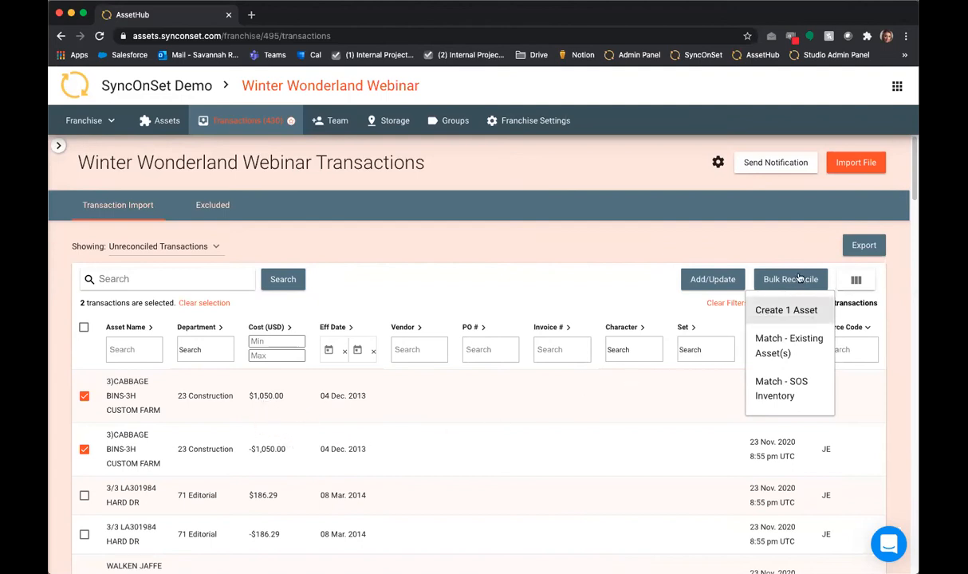
click(772, 316)
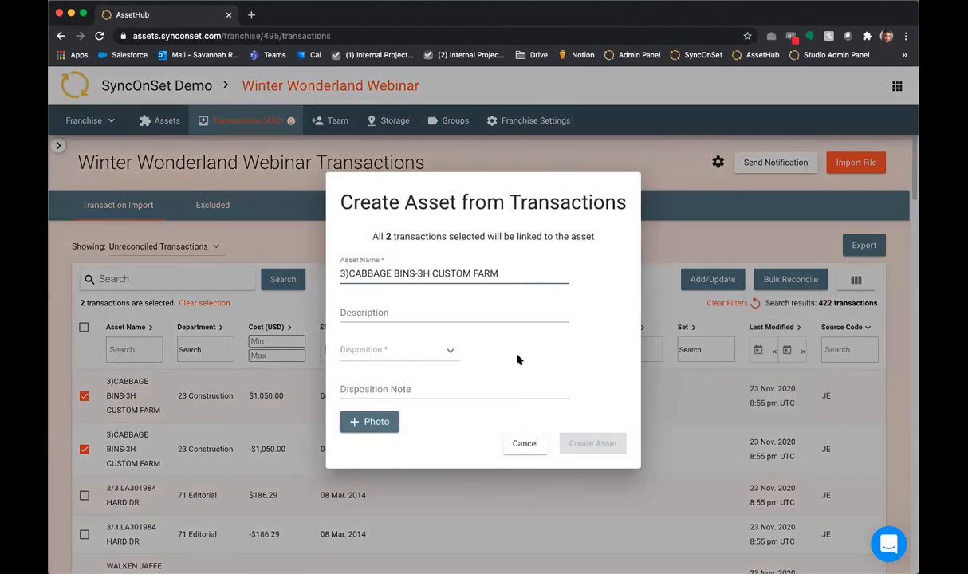
Step: Set the new asset's disposition to Returned and create it from the linked transactions
click(430, 358)
scroll(430, 421, down, 1)
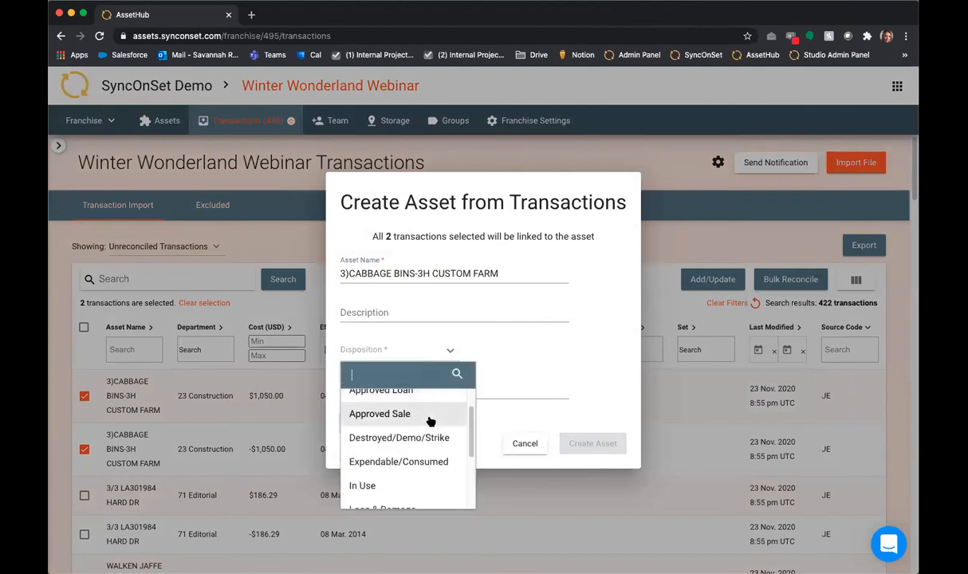
scroll(431, 423, down, 1)
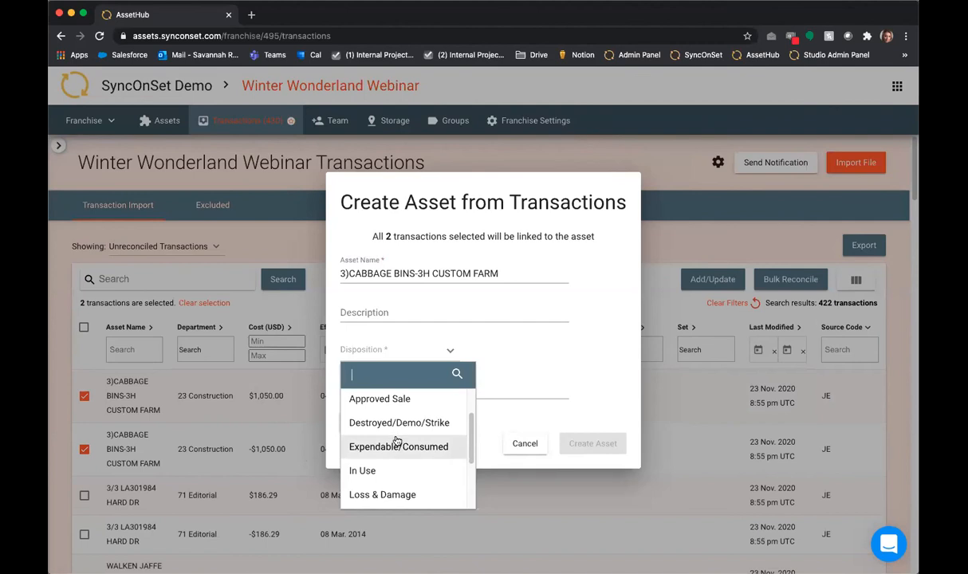
scroll(397, 440, down, 2)
scroll(396, 441, down, 2)
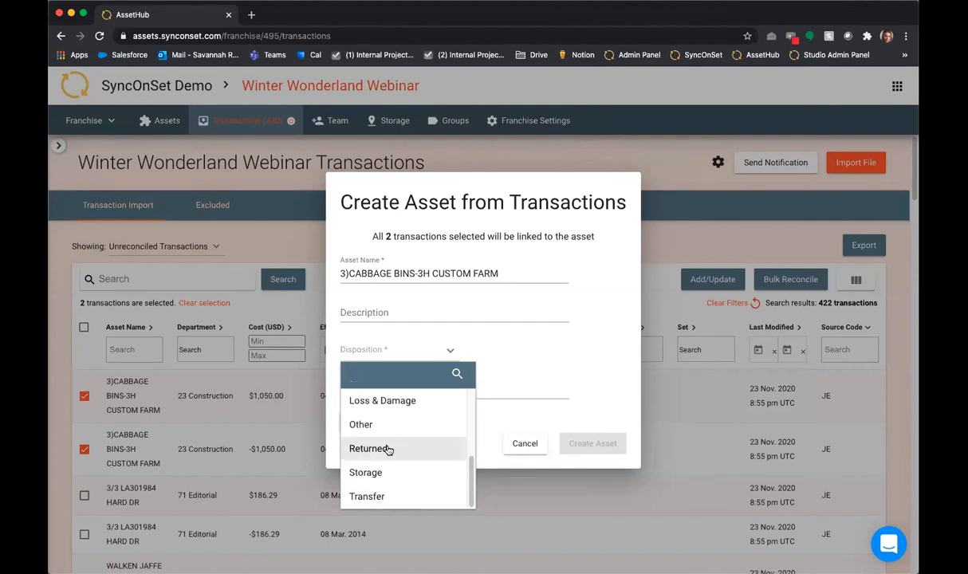
click(393, 447)
click(582, 443)
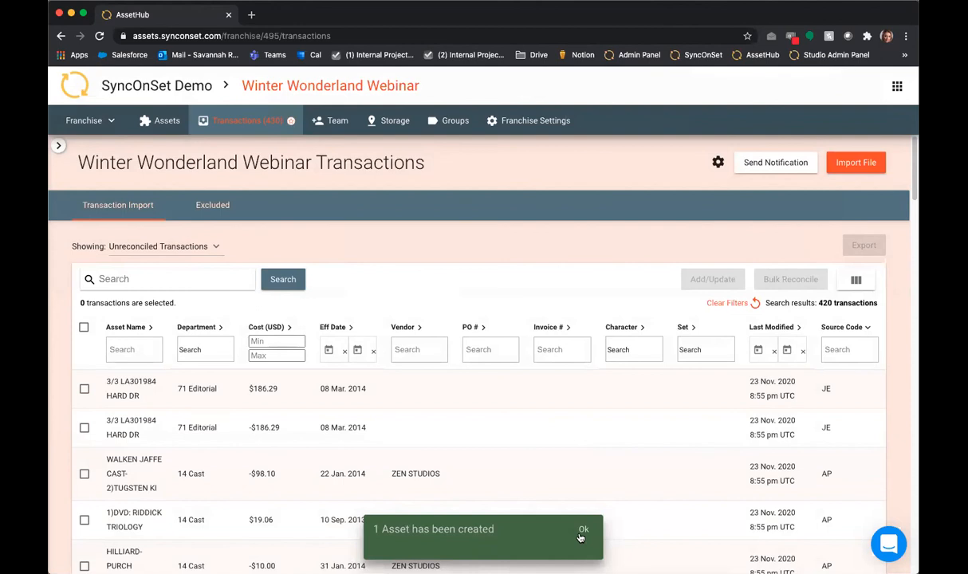
click(584, 529)
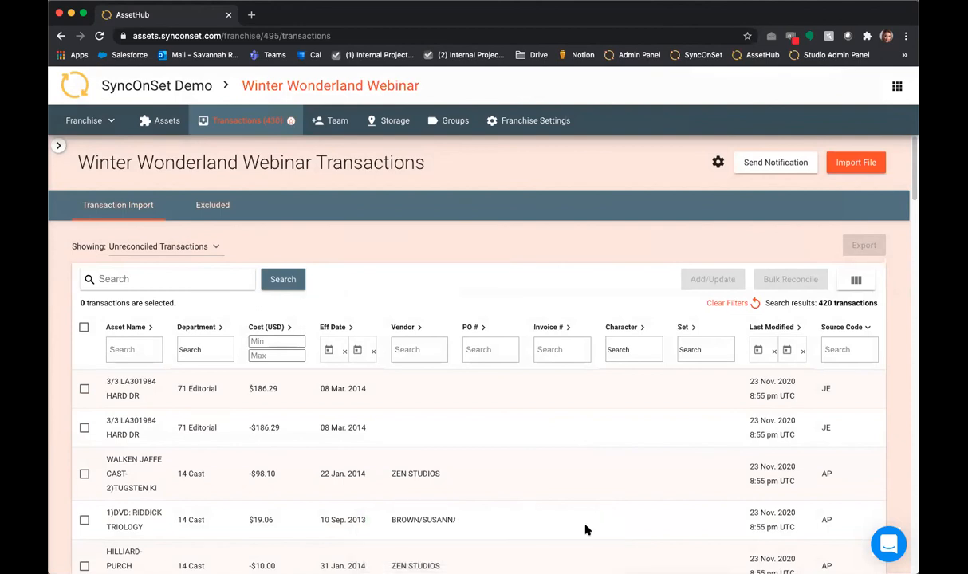
Step: Select the two remaining 3/3 LA301984 HARD DR transactions and view the available export format without exporting
scroll(584, 529, down, 1)
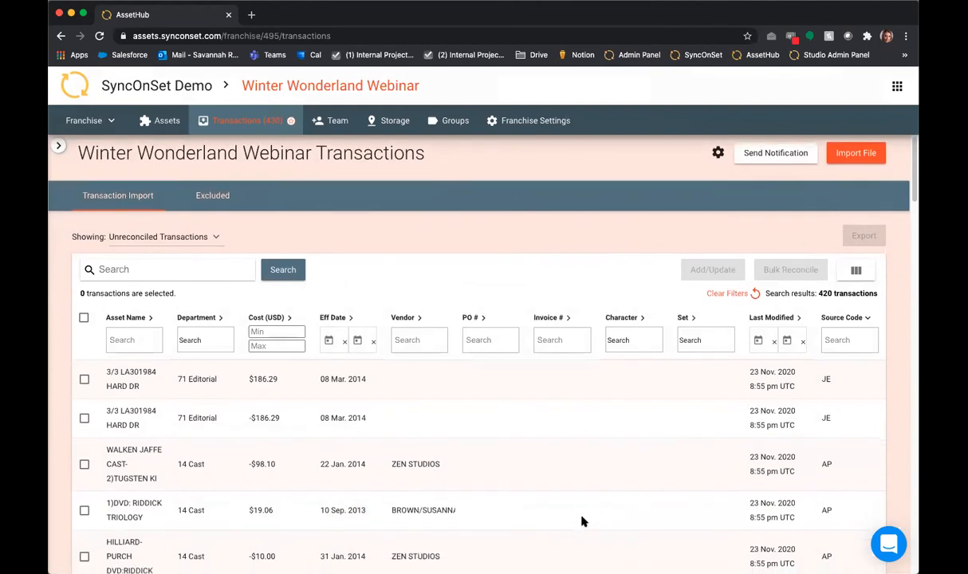
click(84, 380)
click(85, 418)
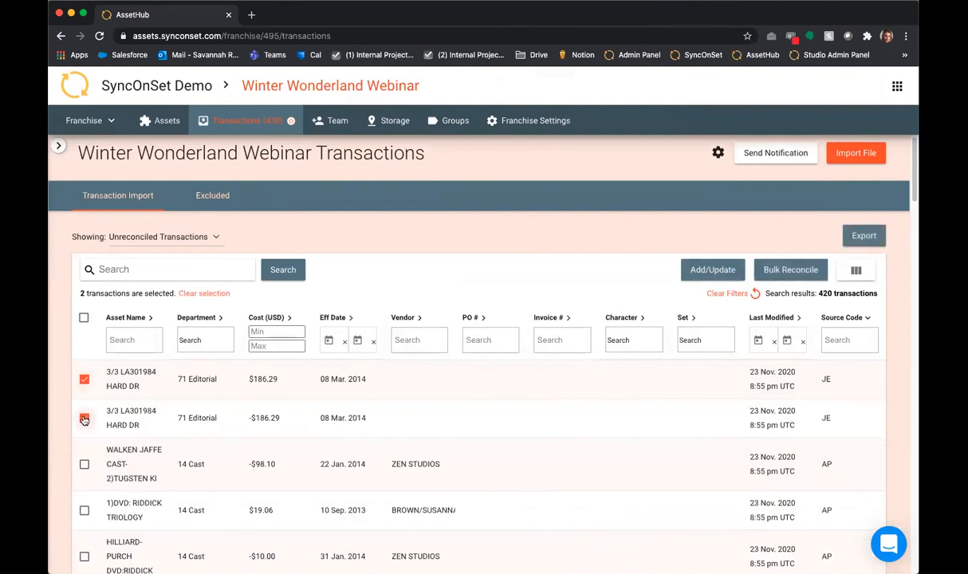
click(871, 237)
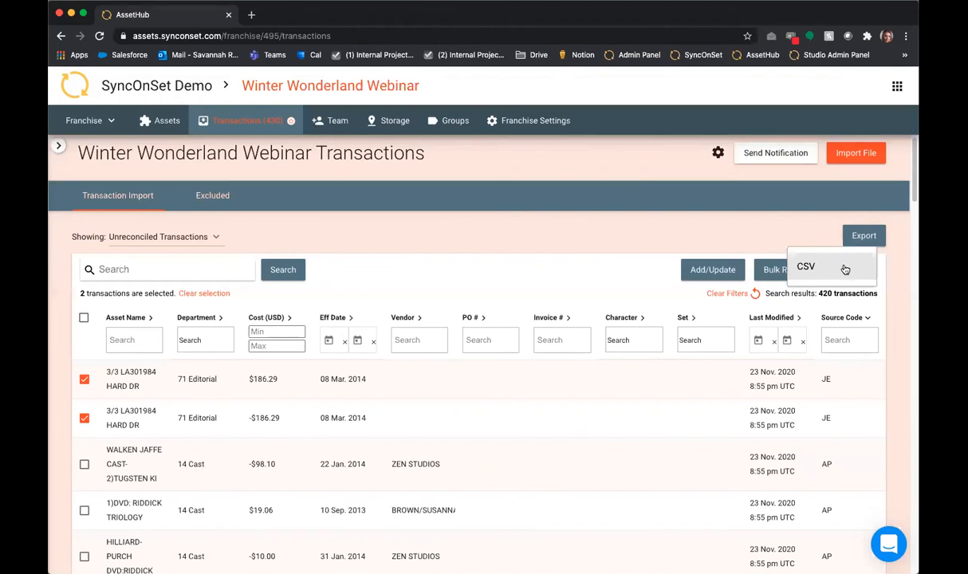
click(782, 230)
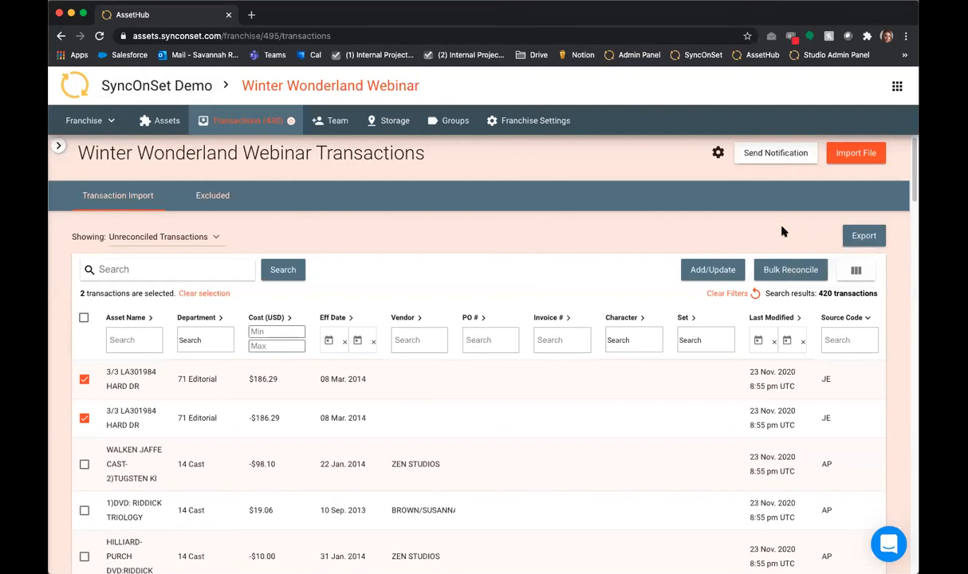